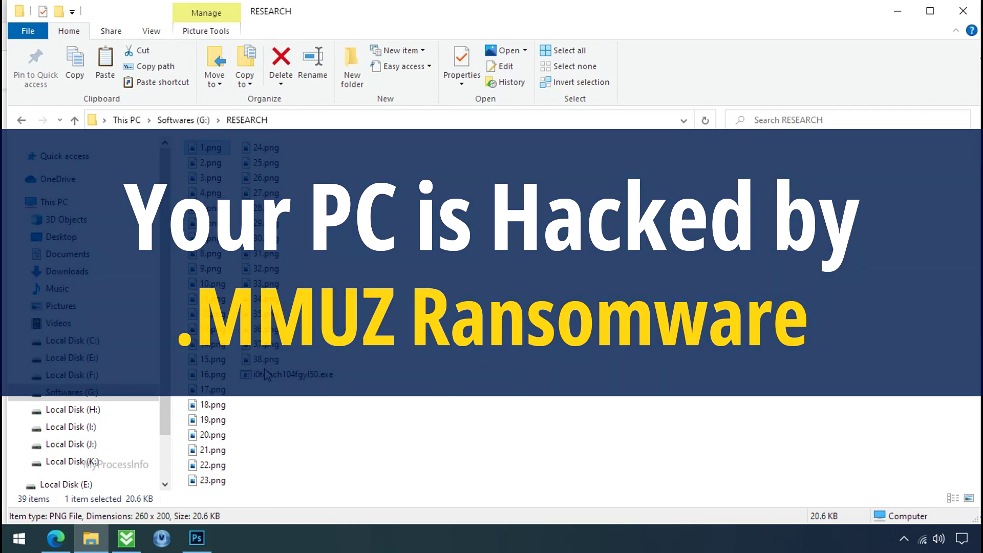
Run the ransomware executable in G:\RESEARCH so the test files become .mmuz files.
double_click(270, 374)
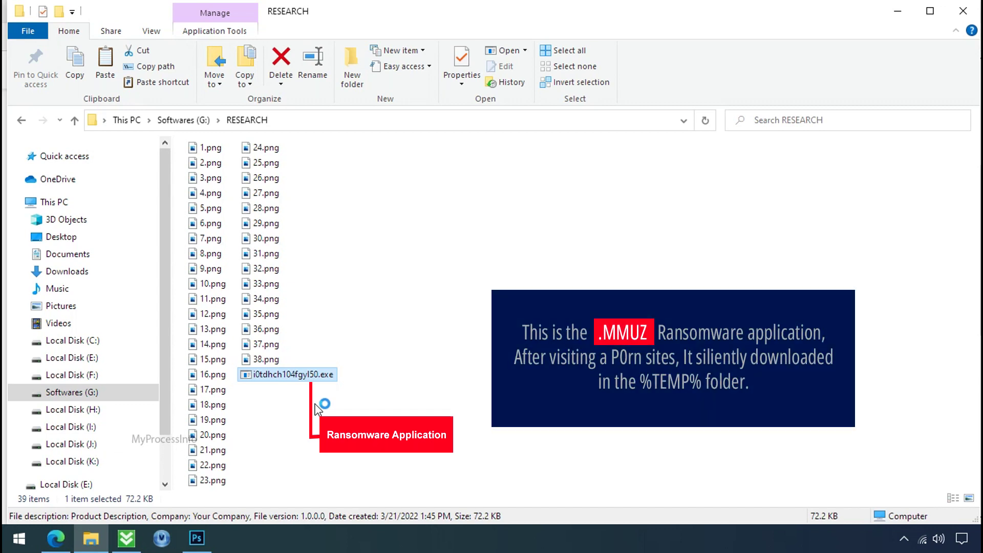
left_click(308, 239)
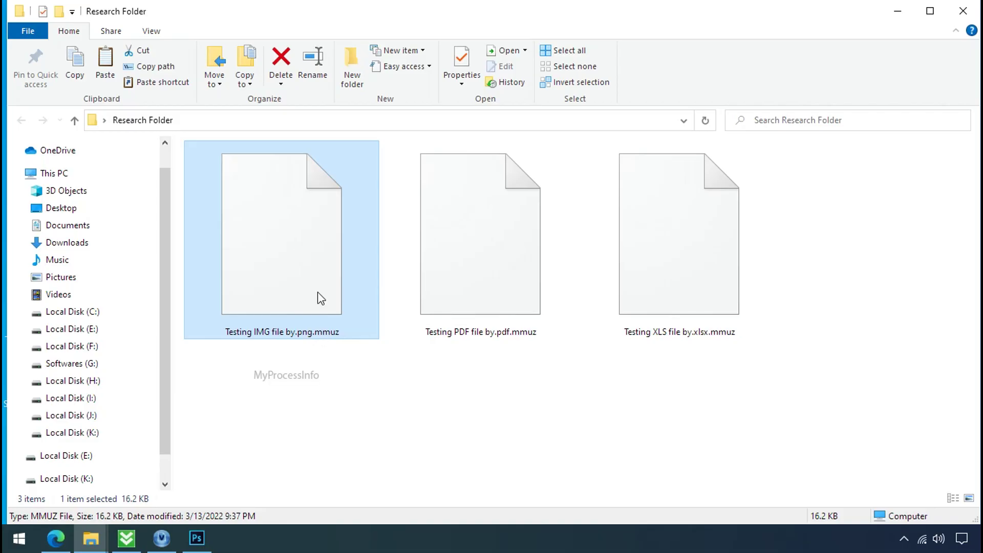
Rename the test image back to Testing IMG file by.png and try opening it in Photos.
left_click(503, 266)
left_click(324, 254)
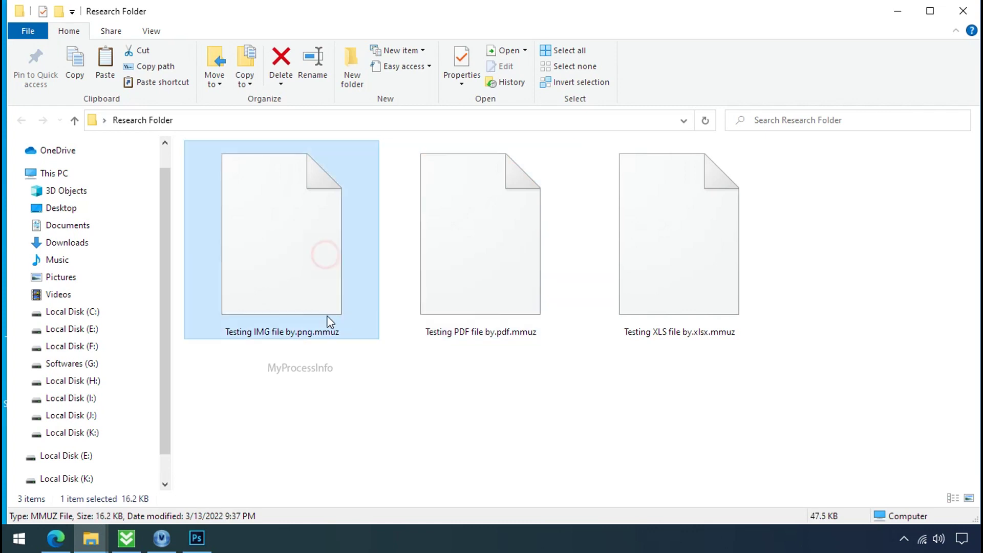
left_click(316, 332)
left_click_drag(313, 331, 374, 329)
key("Delete")
key("Return")
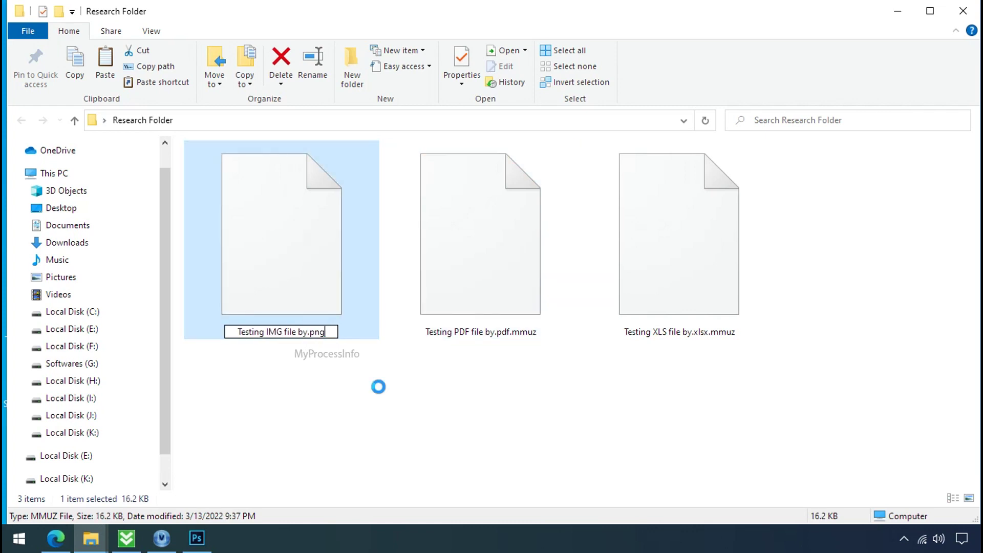
left_click(534, 276)
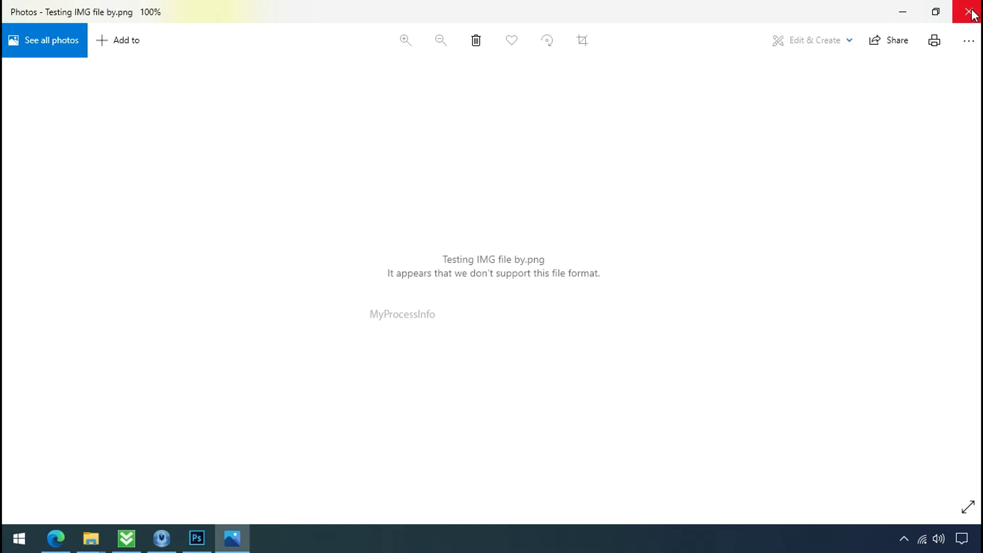
left_click(972, 10)
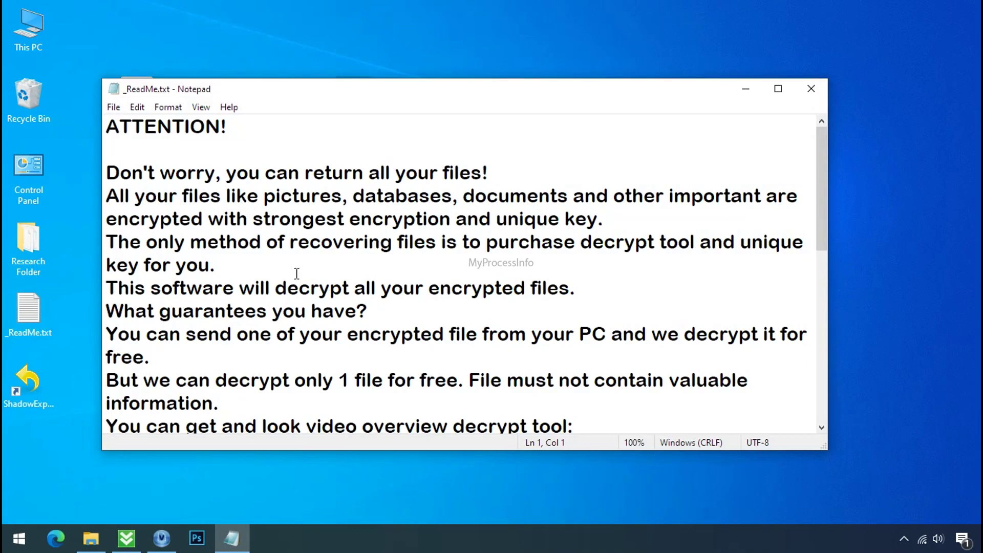
Read the _ReadMe.txt ransom note's contact addresses and personal ID, then close Notepad.
scroll(302, 267, "down", 4)
scroll(302, 267, "down", 2)
double_click(267, 265)
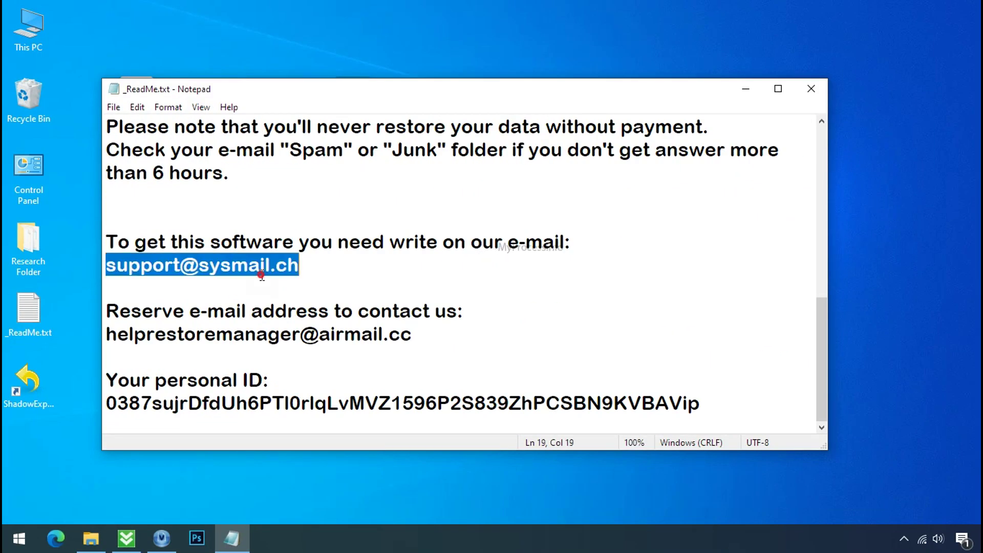
double_click(244, 332)
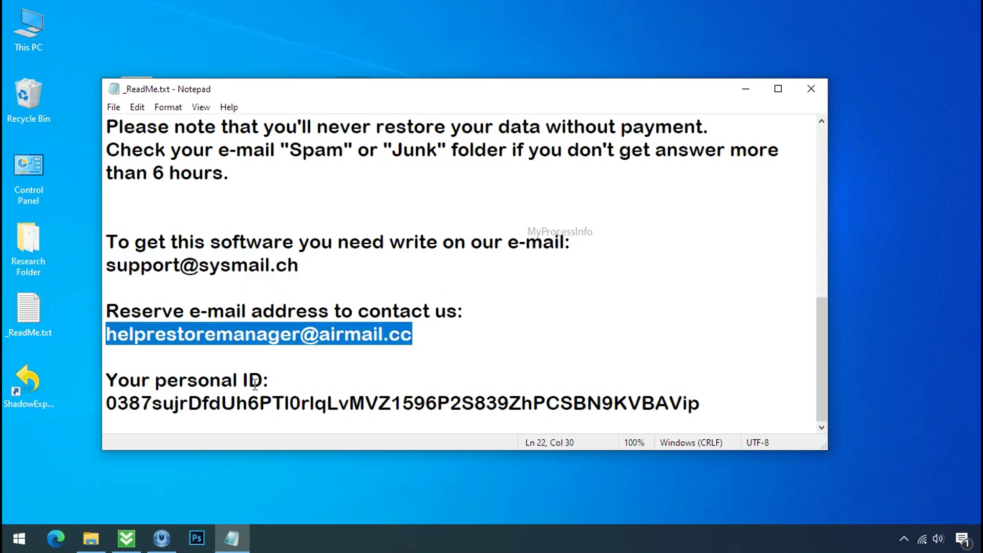
double_click(253, 403)
scroll(287, 369, "up", 1)
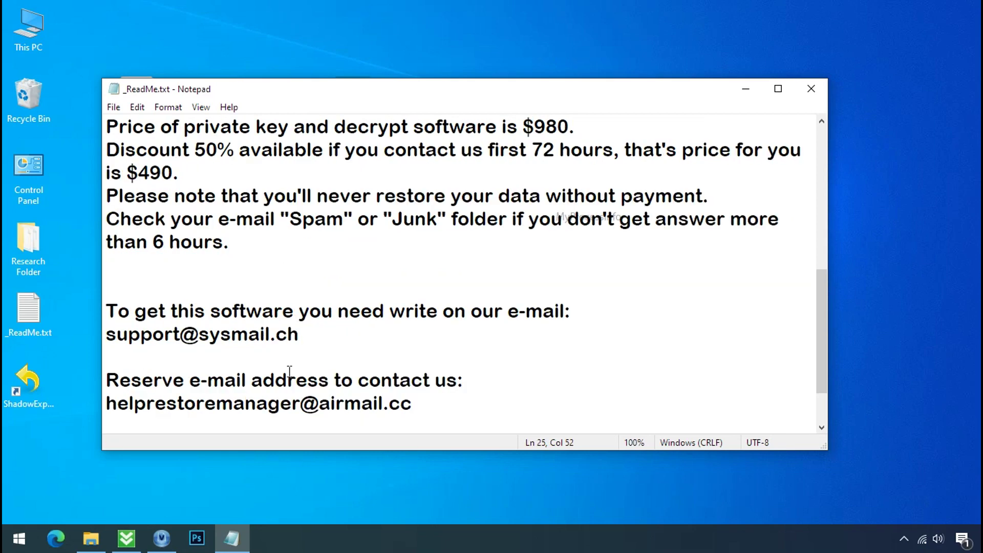
scroll(287, 369, "up", 5)
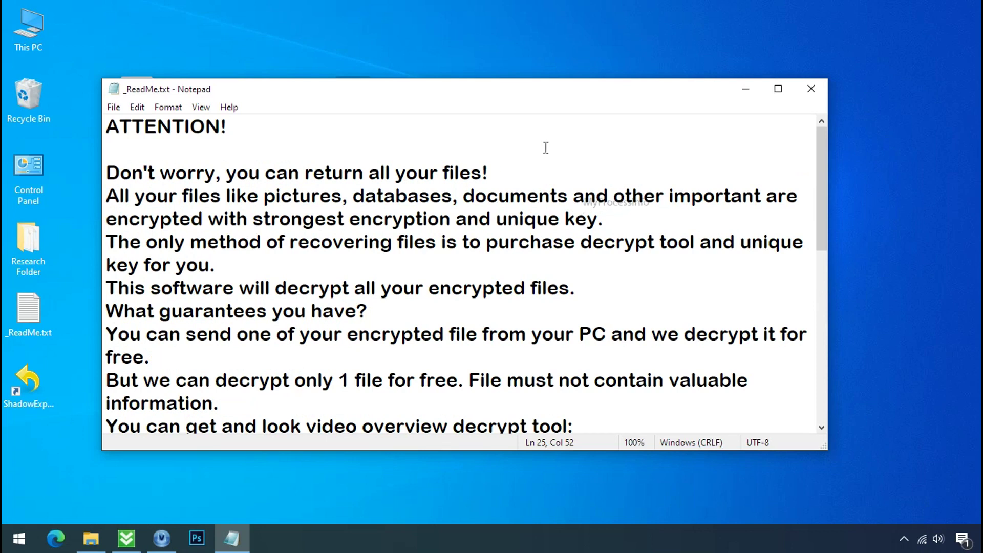
left_click(812, 90)
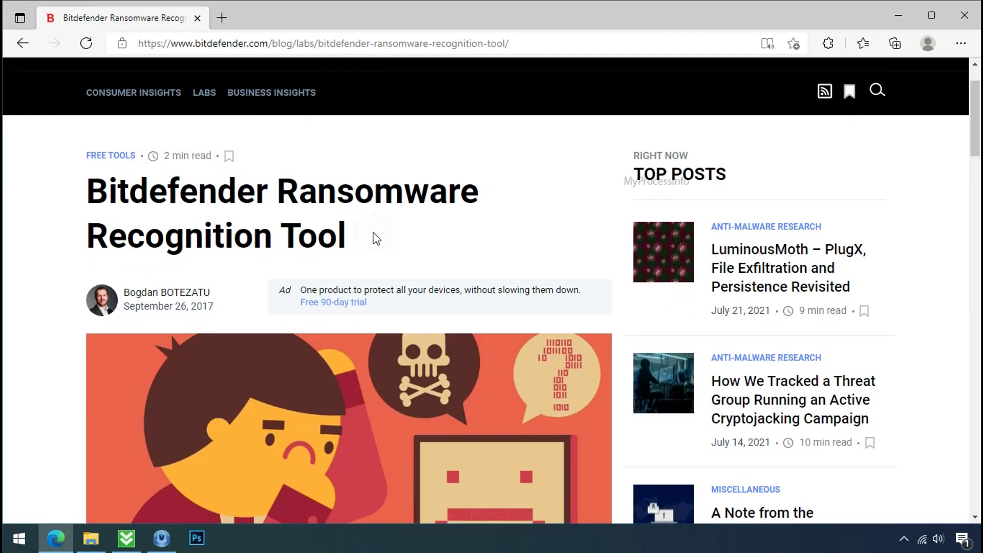
Download the Bitdefender Ransomware Recognition Tool from its article page.
scroll(374, 238, "down", 5)
scroll(374, 240, "down", 5)
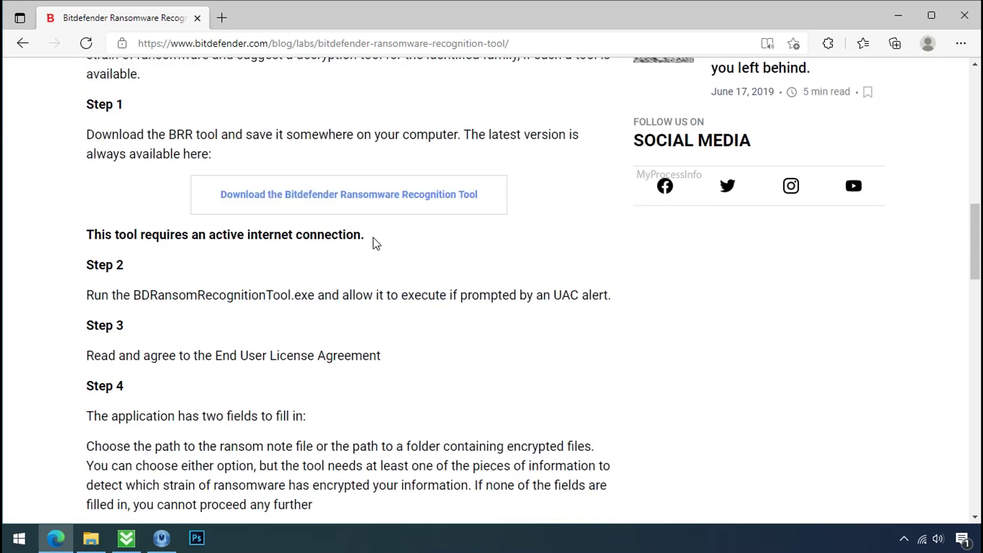
left_click(362, 189)
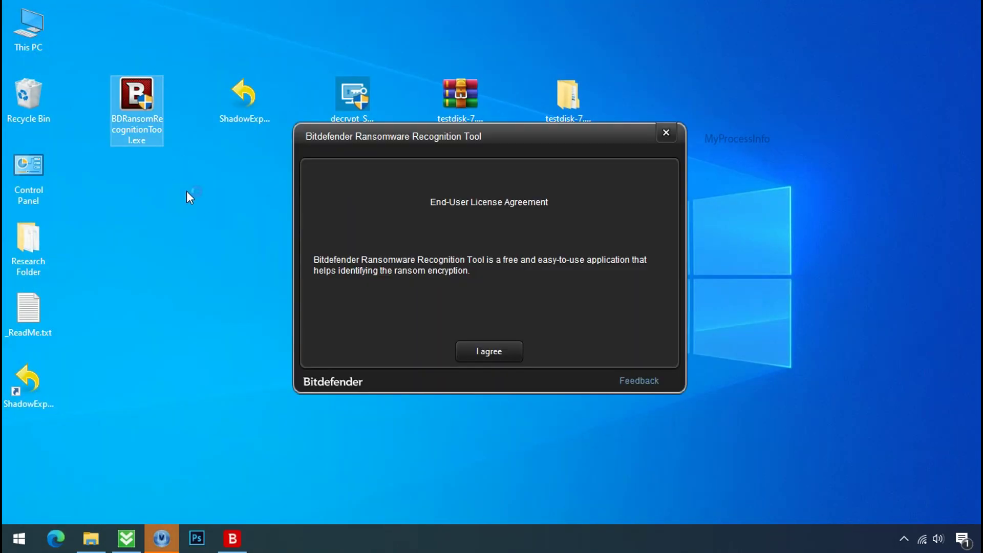
Scan _ReadMe.txt with the recognition tool, see STOP and KeyPass ranked at 47%, then close it.
left_click(489, 356)
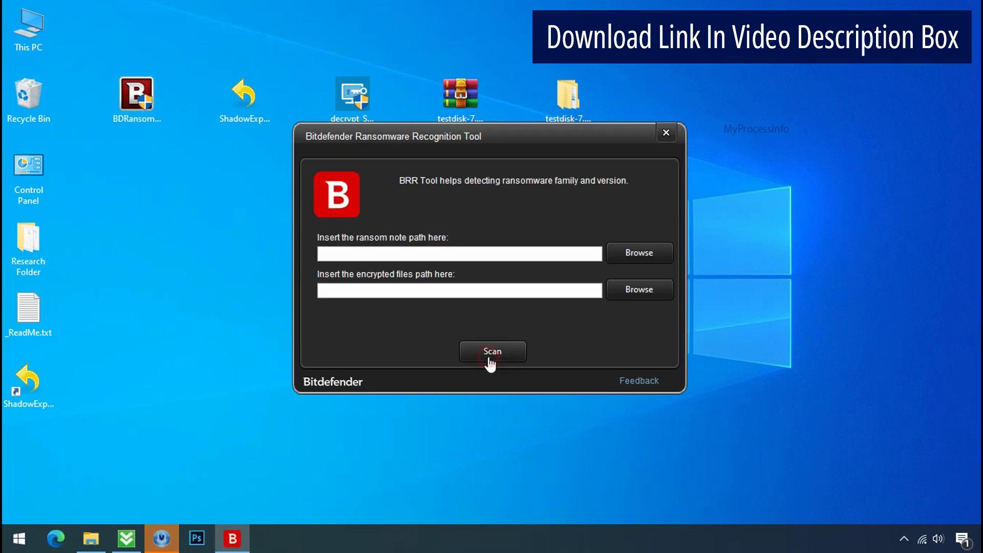
left_click(638, 252)
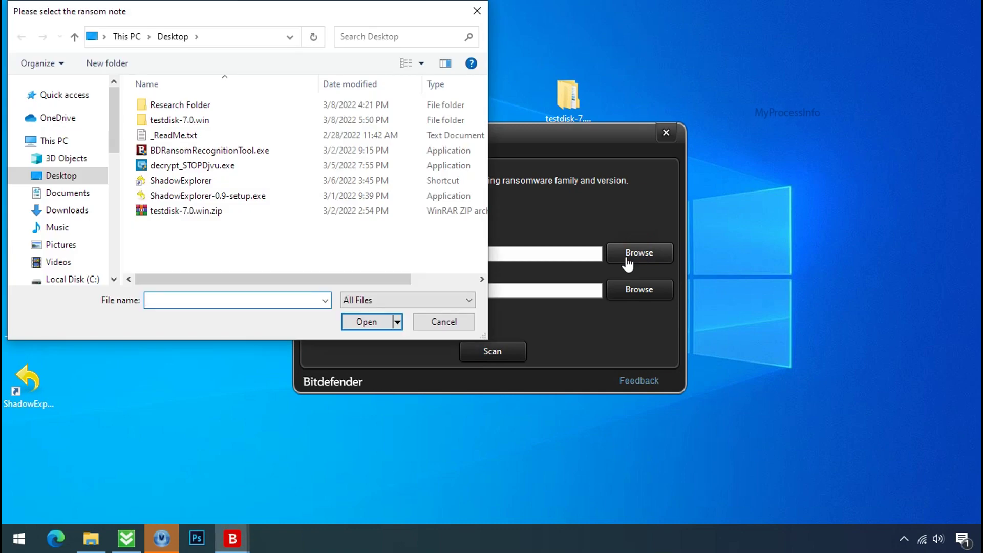
double_click(183, 135)
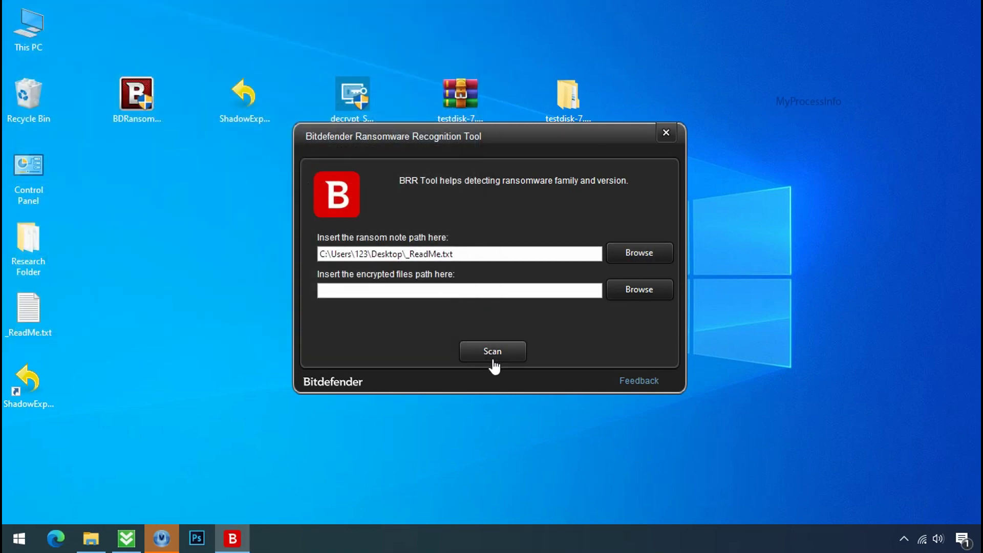
left_click(493, 359)
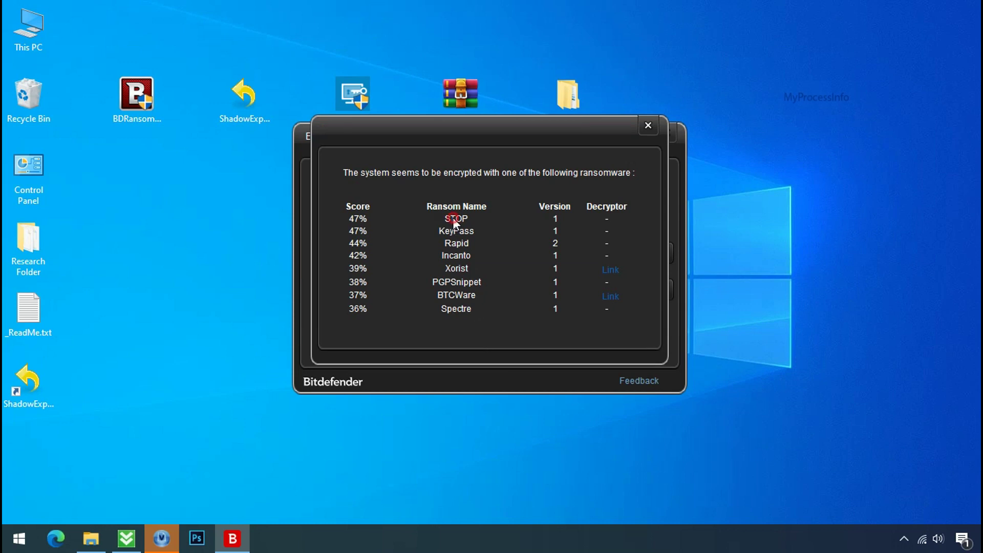
left_click(647, 125)
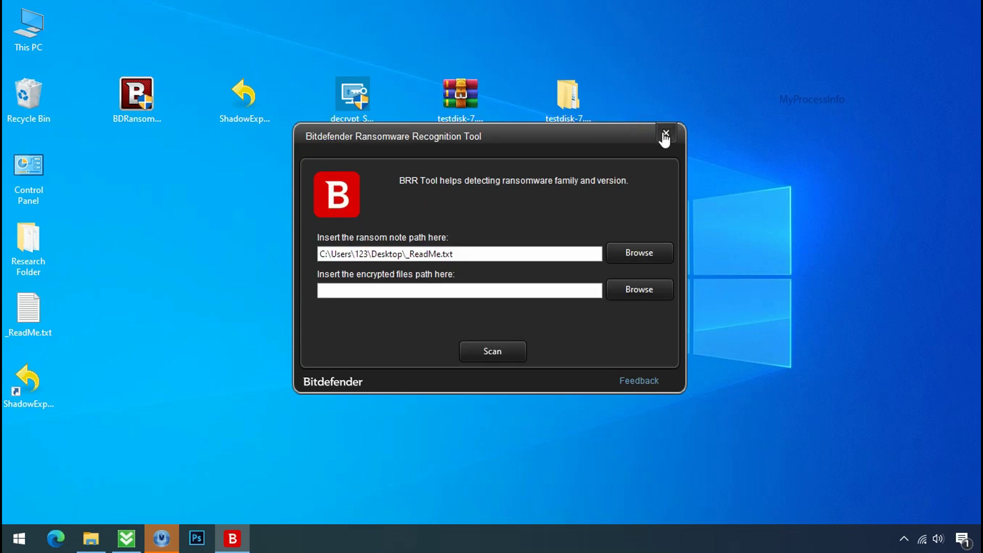
left_click(665, 134)
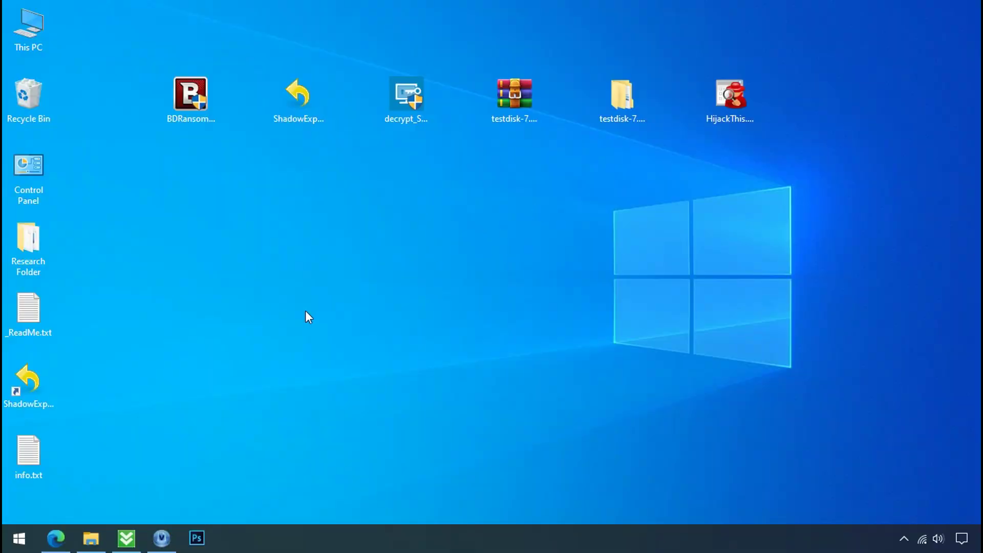
Search %LOCALAPPDATA% in the Start menu to open the AppData\Local folder.
left_click(19, 538)
type("%")
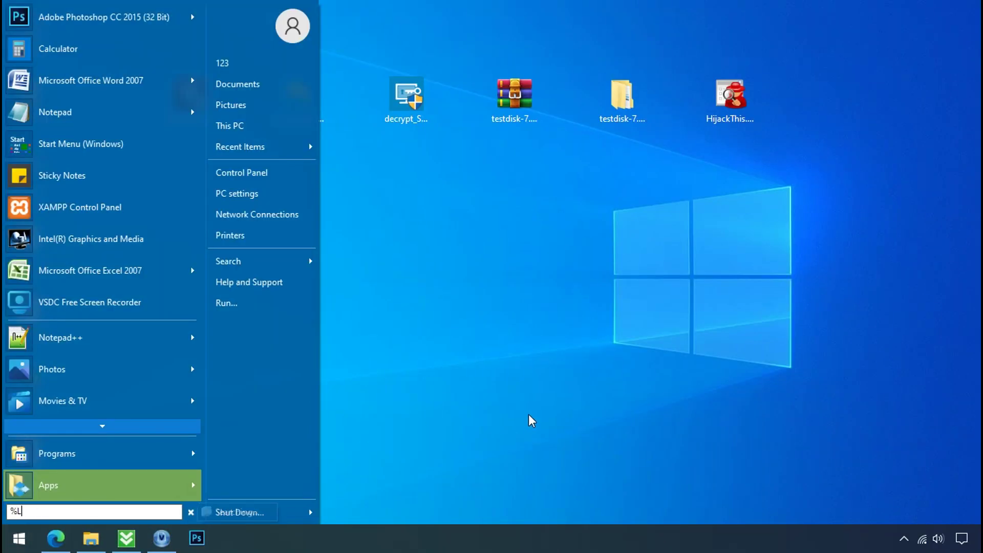
type("LOCALAPPDATA")
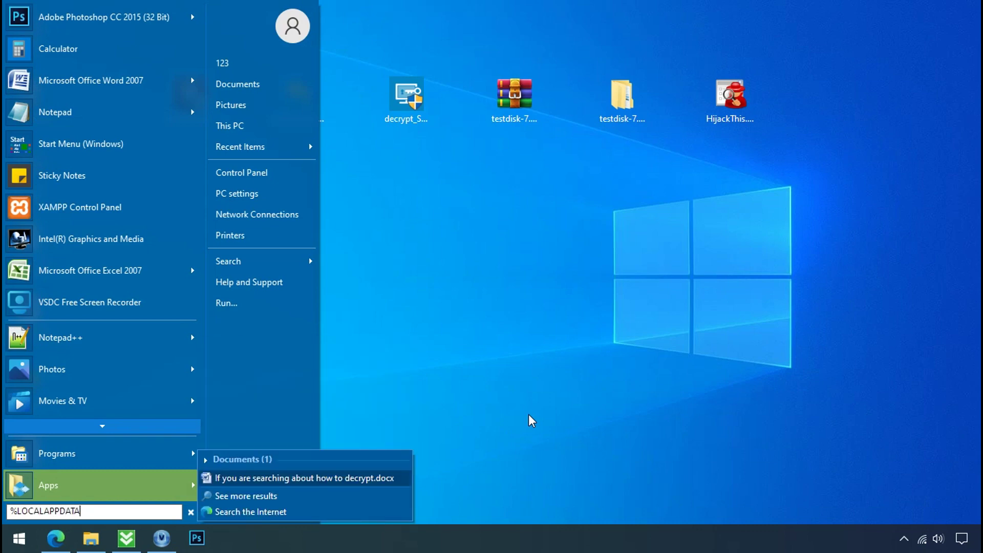
type("%")
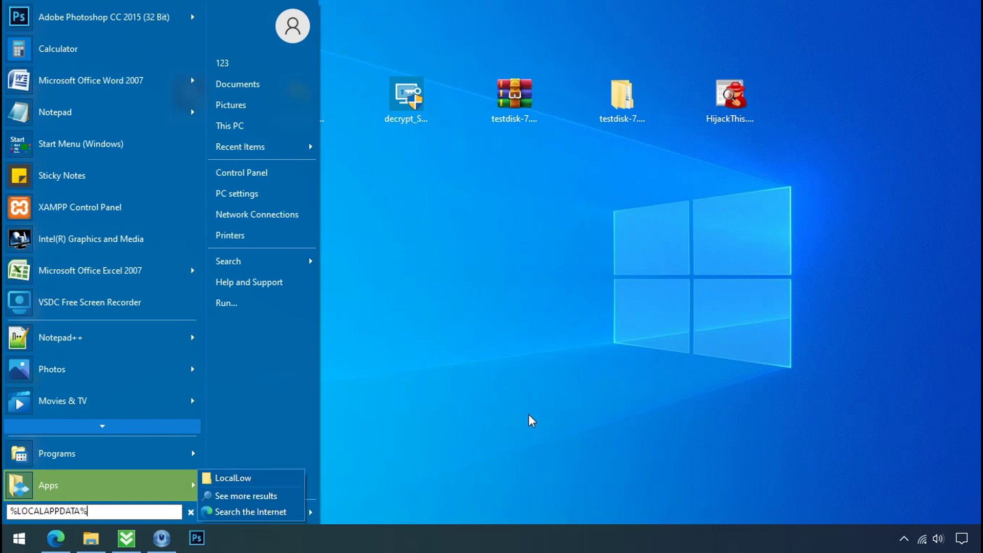
key("Return")
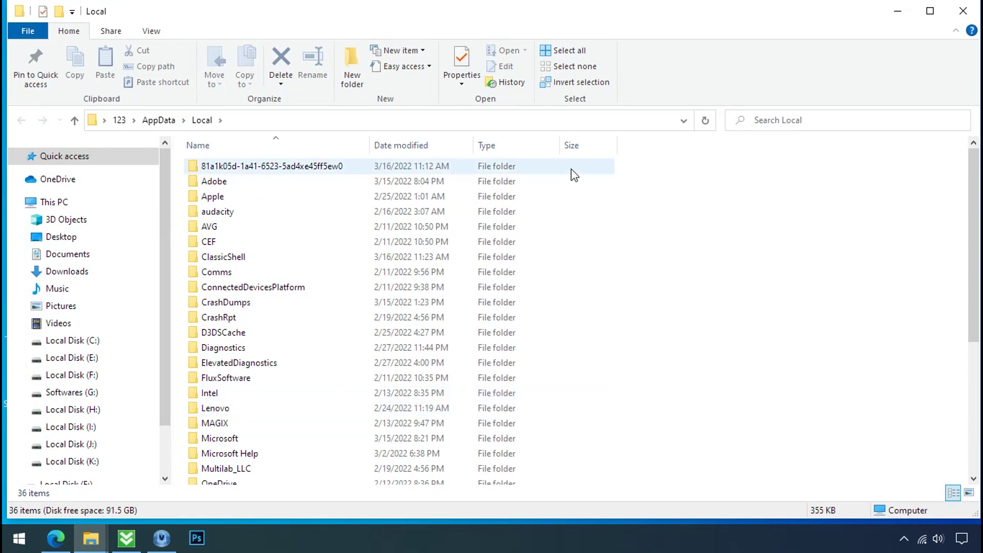
Open the randomly named AppData\Local subfolder and delete D6E1.exe.
left_click(593, 169)
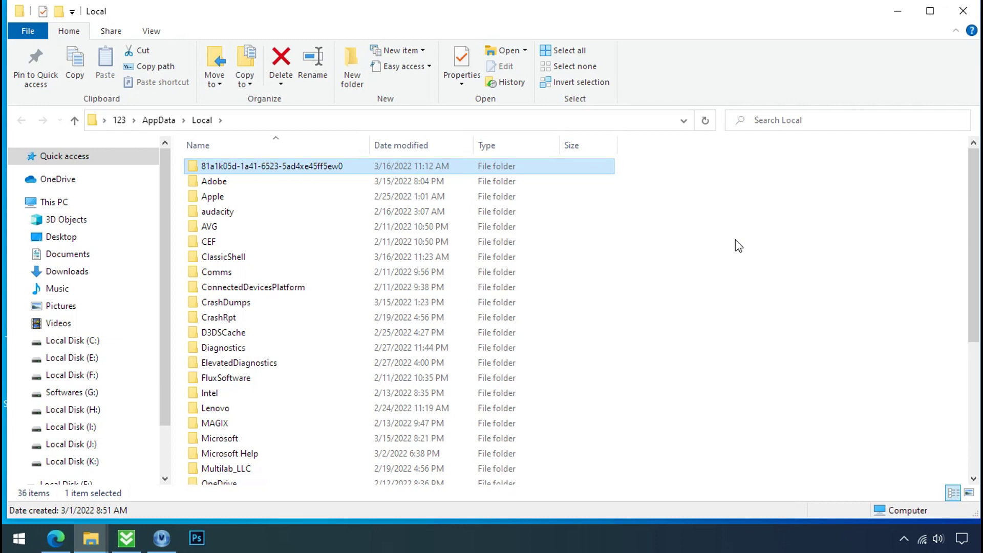
double_click(266, 169)
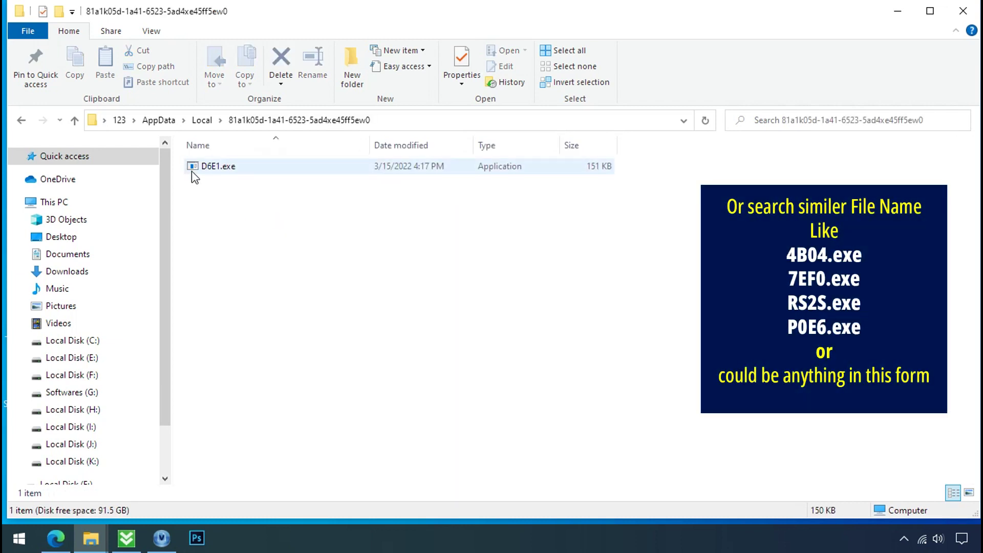
left_click(219, 169)
right_click(219, 169)
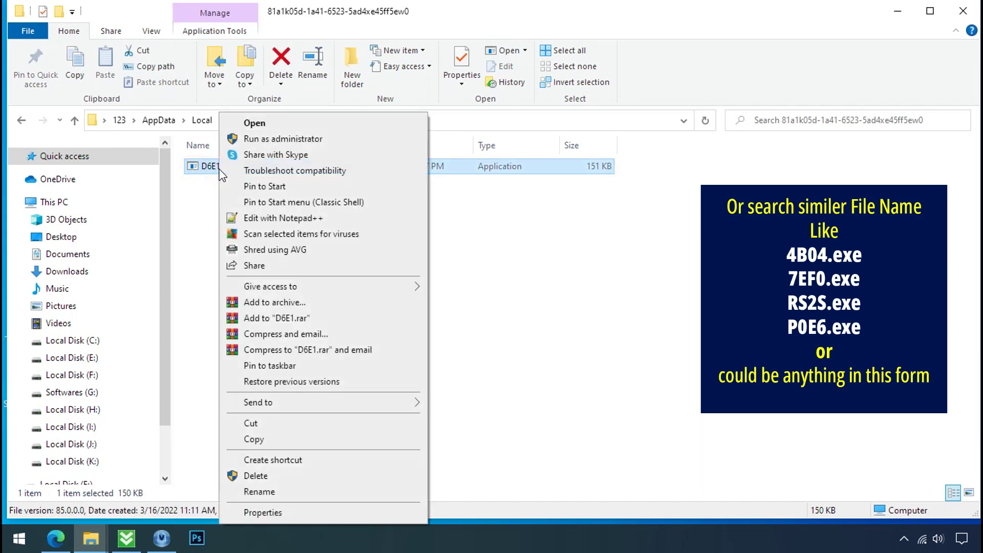
left_click(308, 477)
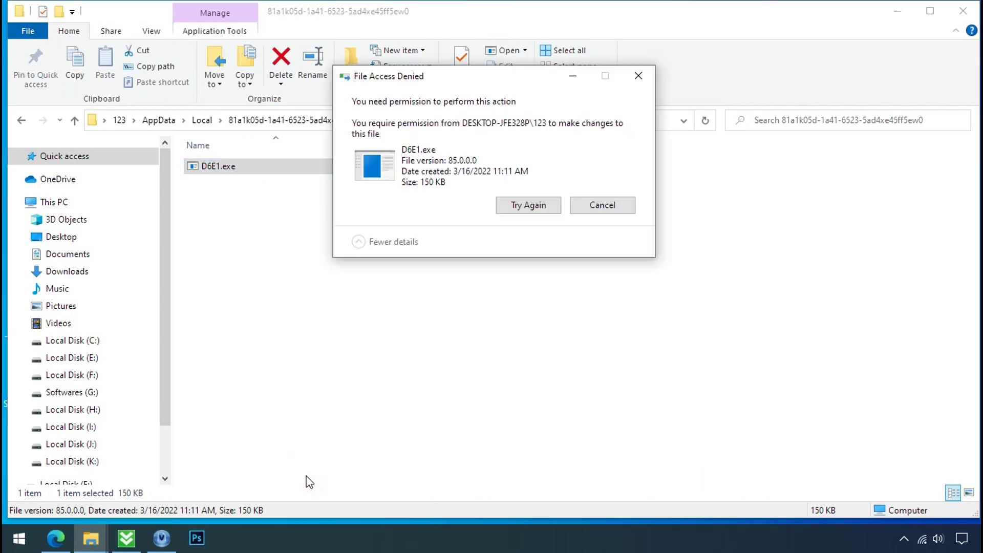
Retry the denied deletion, then dismiss File Access Denied and close the folder window.
left_click(527, 206)
left_click(526, 207)
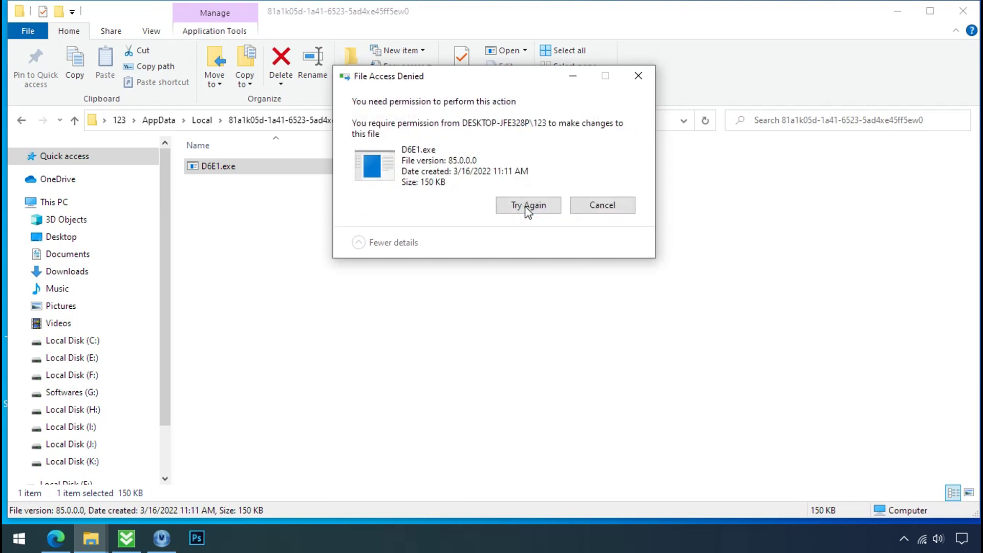
left_click(527, 208)
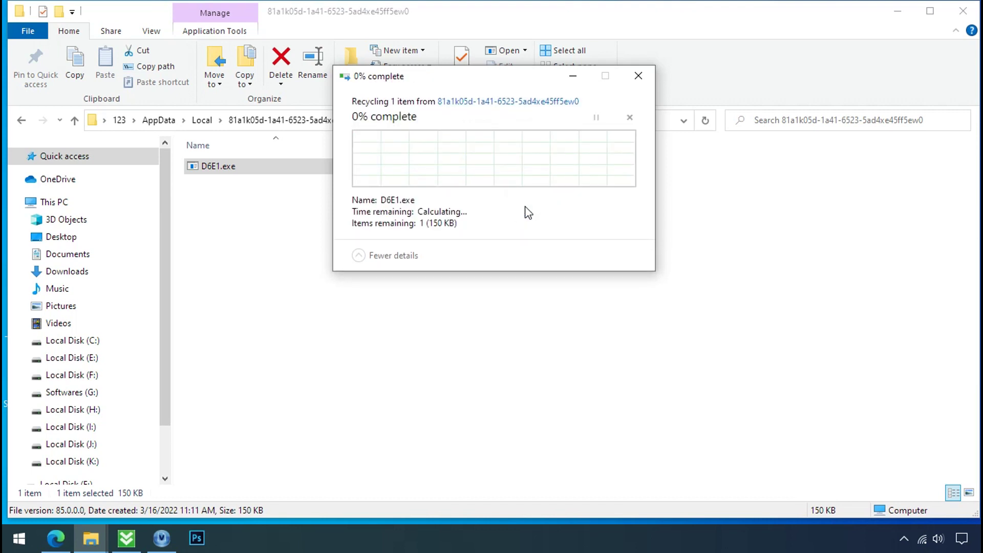
left_click(638, 76)
left_click(962, 11)
Open Task Manager from the taskbar and find the two D6E1.exe processes.
right_click(741, 535)
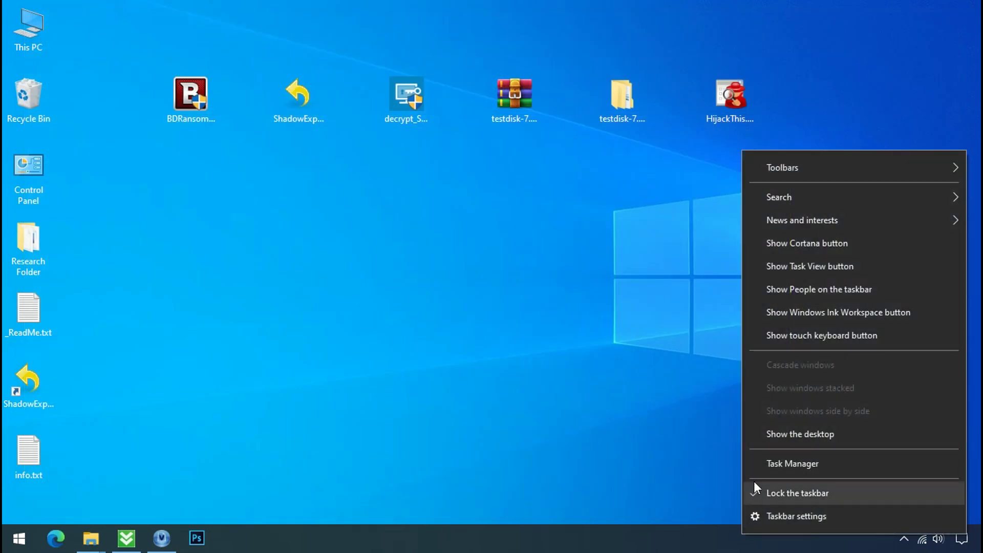
left_click(758, 463)
scroll(300, 205, "down", 2)
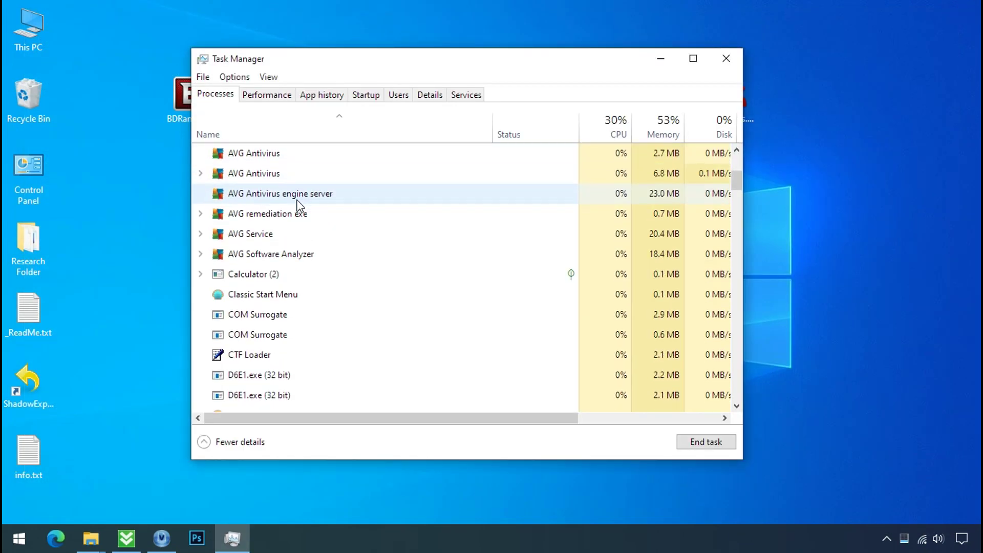
scroll(300, 205, "down", 1)
scroll(299, 204, "down", 1)
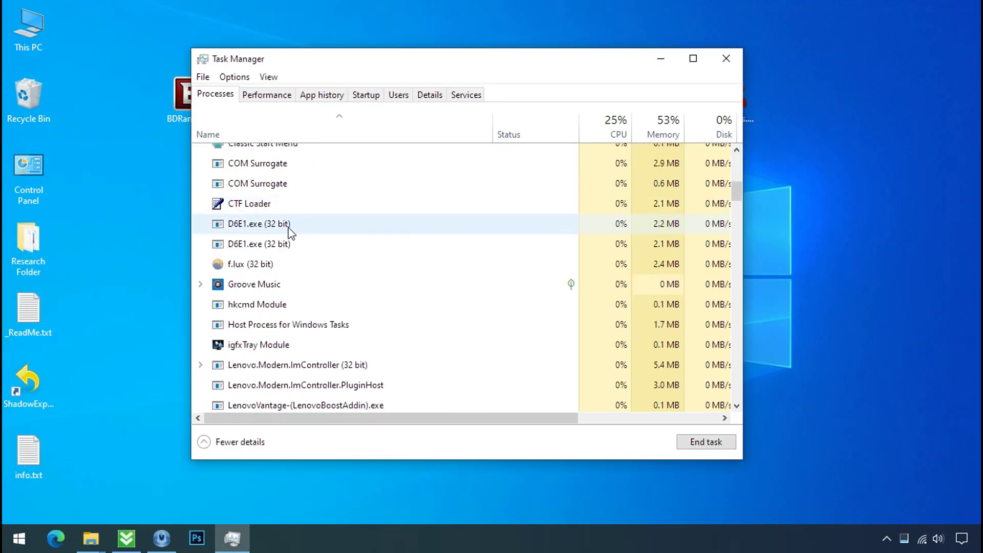
left_click(287, 225)
left_click(283, 246)
left_click(339, 223)
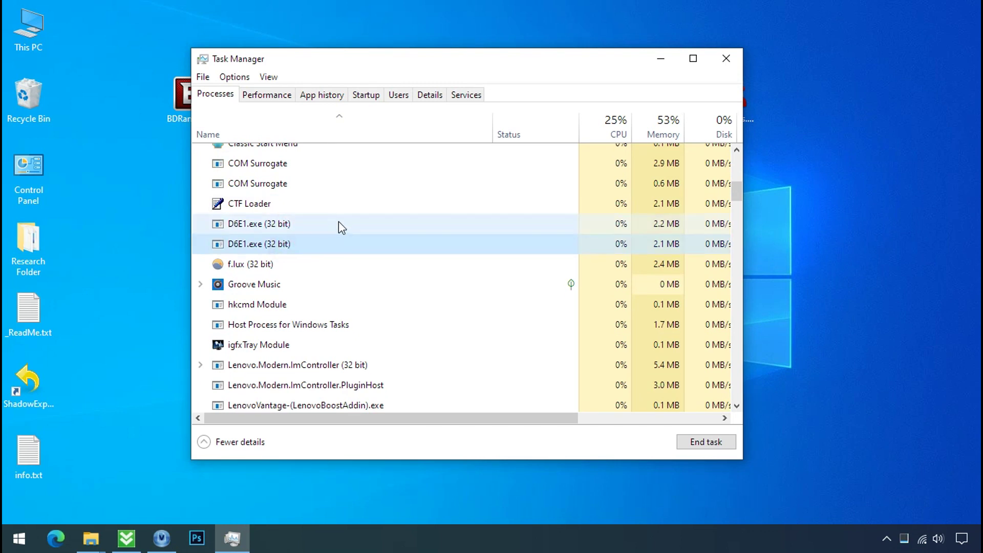
left_click(356, 243)
Check the file location of each D6E1.exe process.
left_click(294, 227)
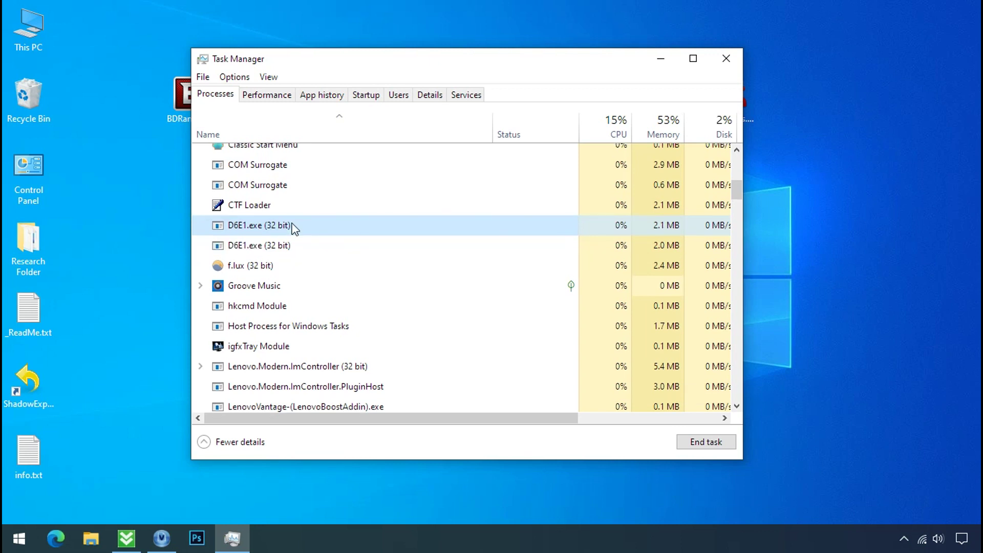
right_click(293, 227)
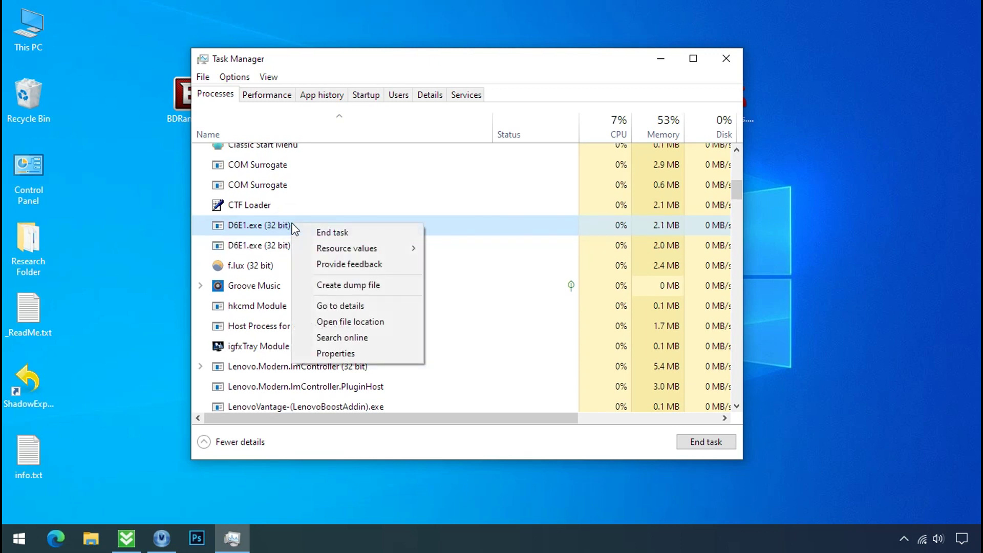
left_click(331, 322)
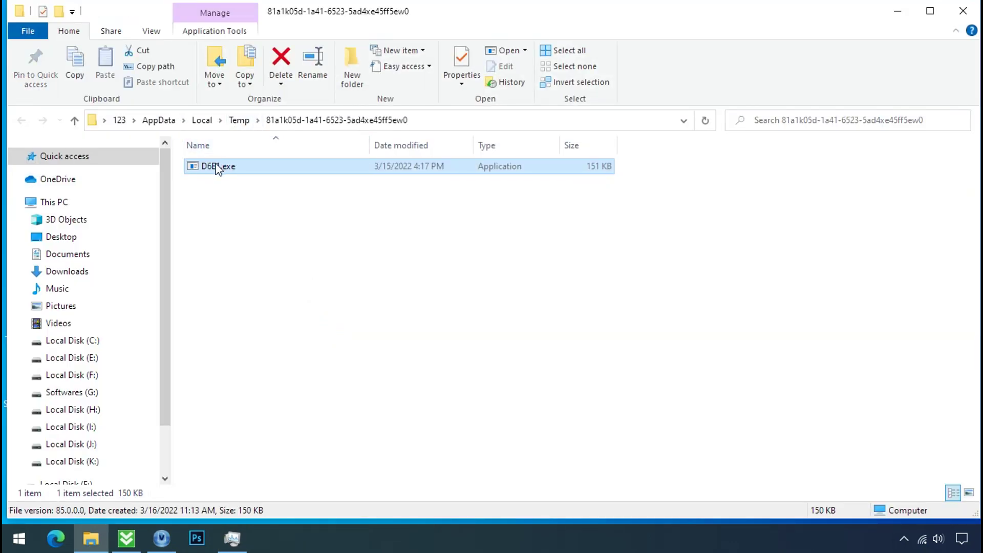
left_click(897, 11)
right_click(307, 267)
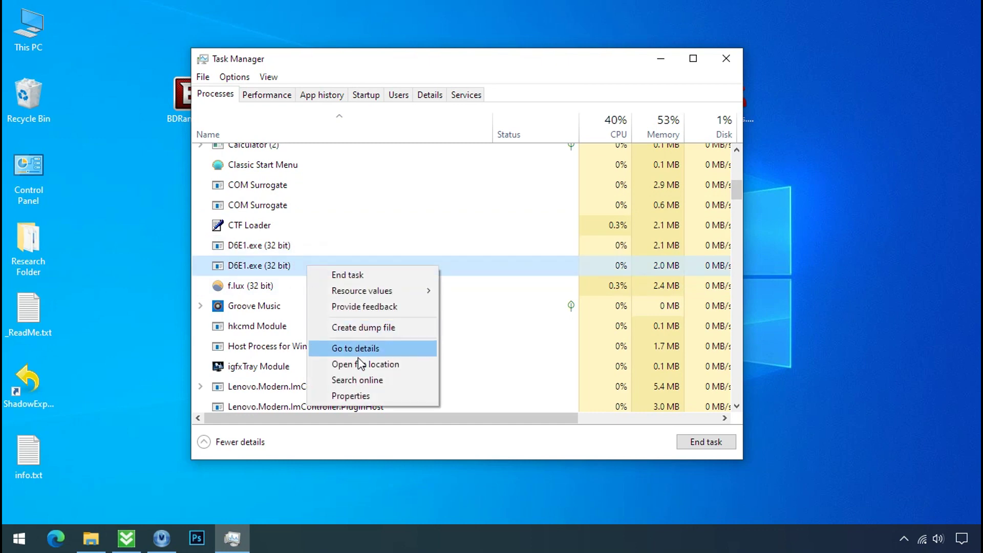
left_click(358, 364)
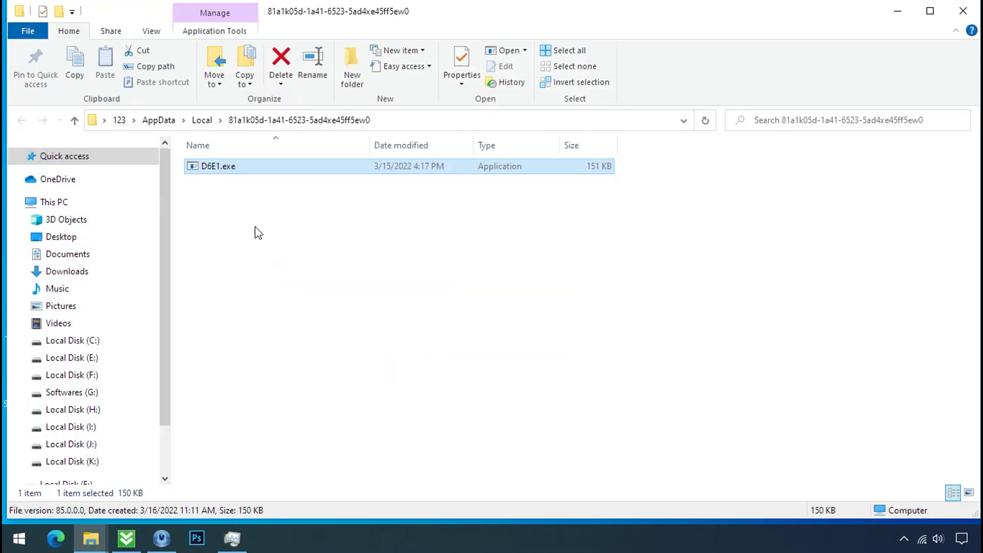
left_click(213, 168, "ctrl")
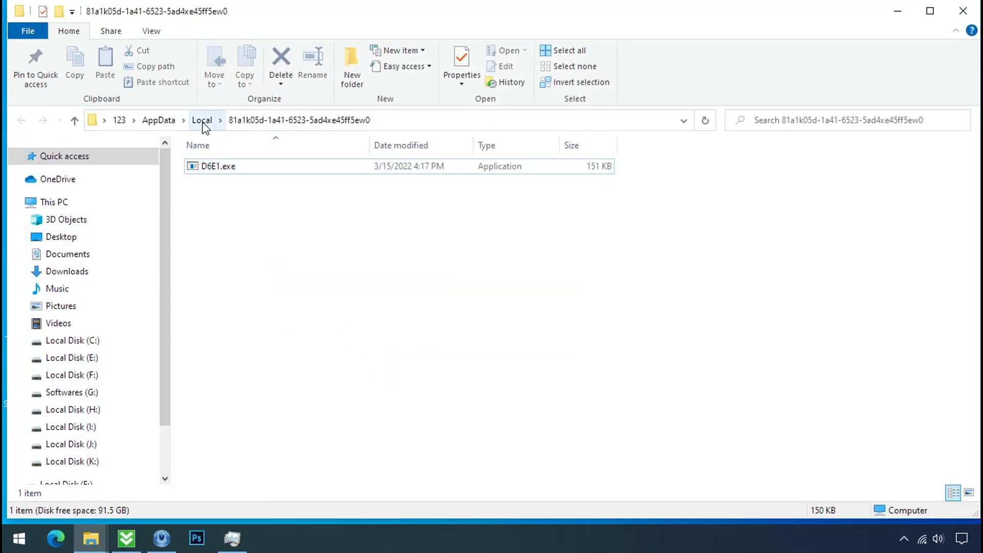
left_click(896, 12)
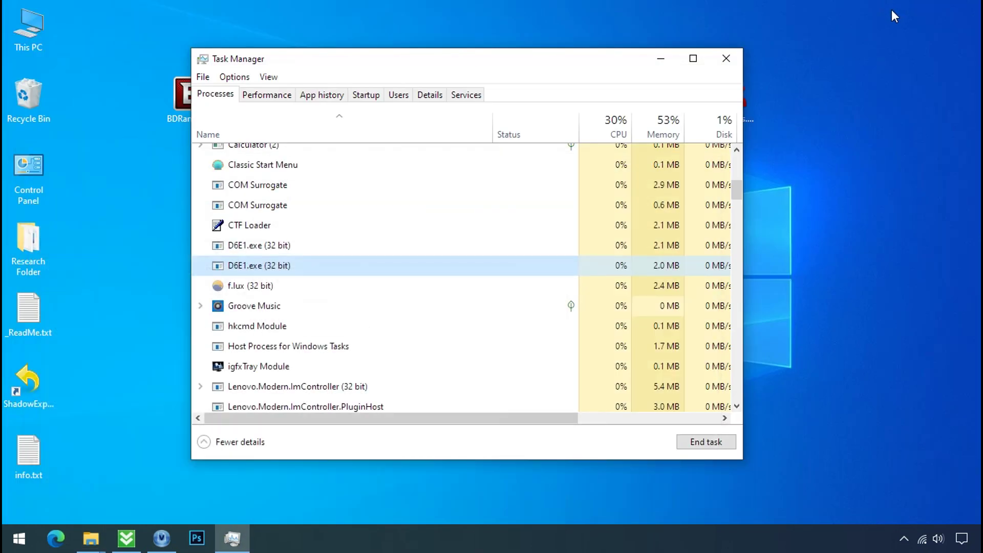
End both D6E1.exe processes.
left_click(286, 248)
right_click(288, 250)
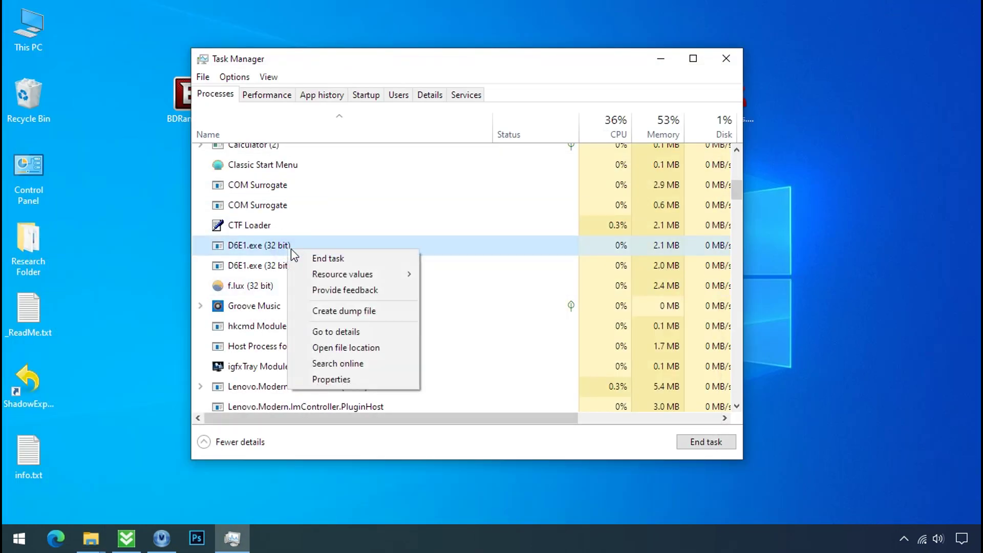
left_click(328, 259)
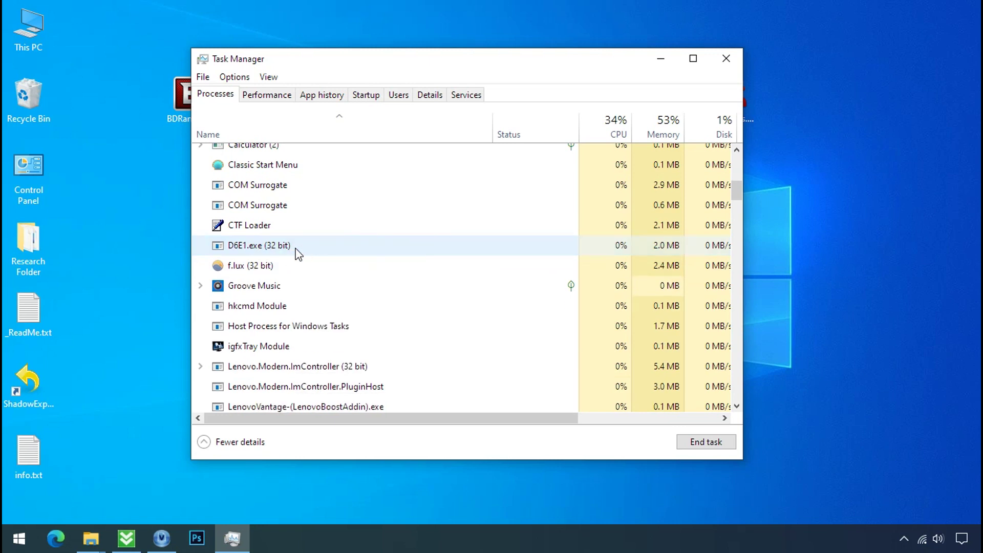
right_click(292, 249)
left_click(310, 254)
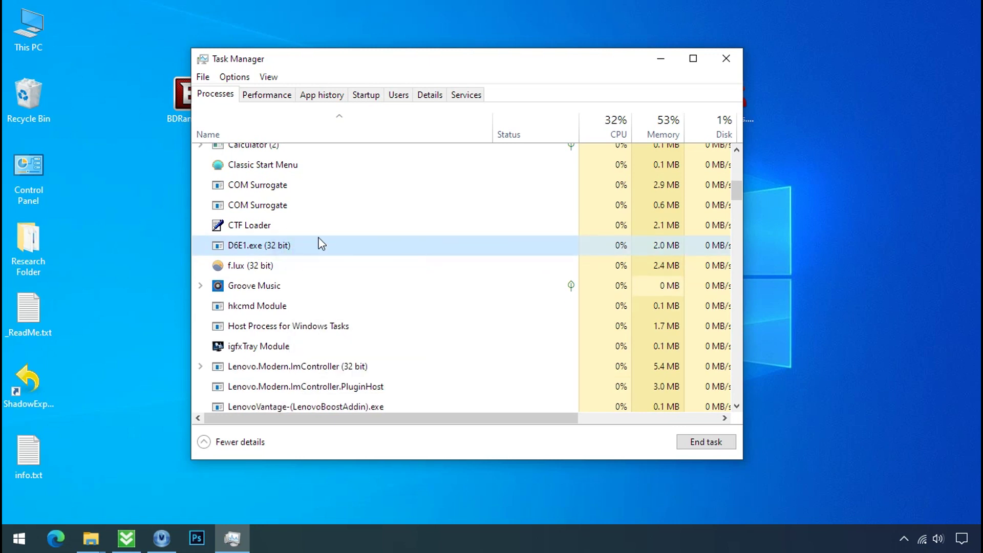
Disable D6E1.exe on the Startup tab.
left_click(366, 94)
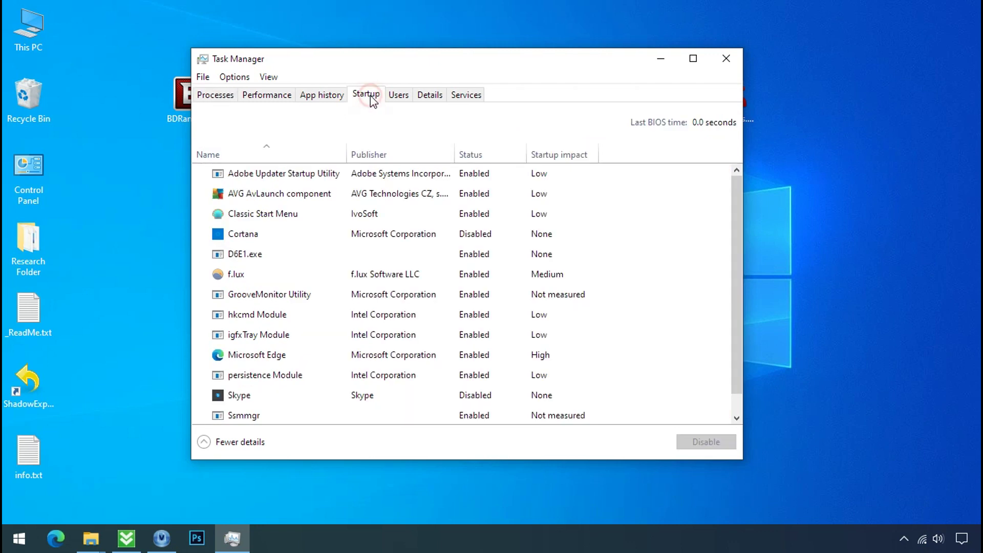
right_click(333, 250)
left_click(344, 259)
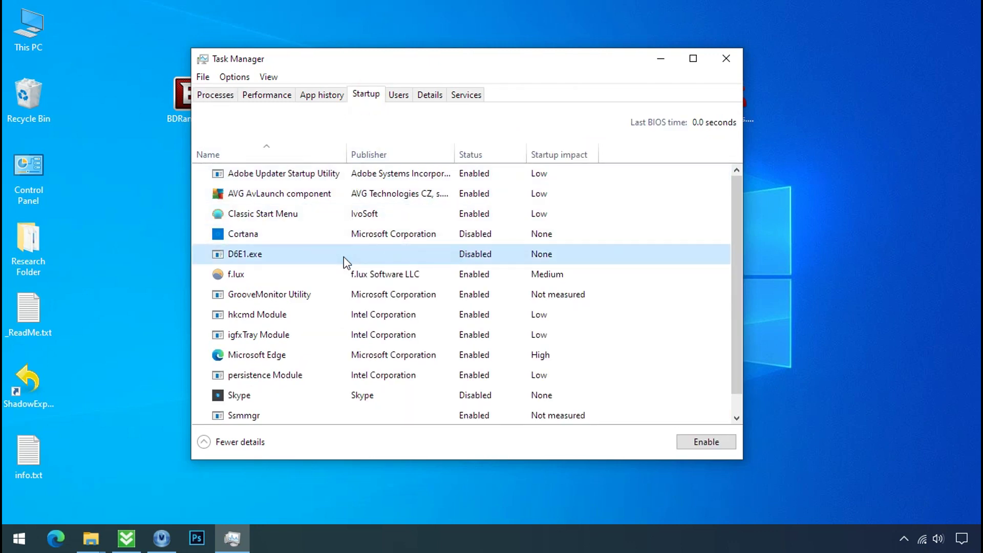
Close Task Manager and bring back the folder window holding D6E1.exe.
left_click(721, 65)
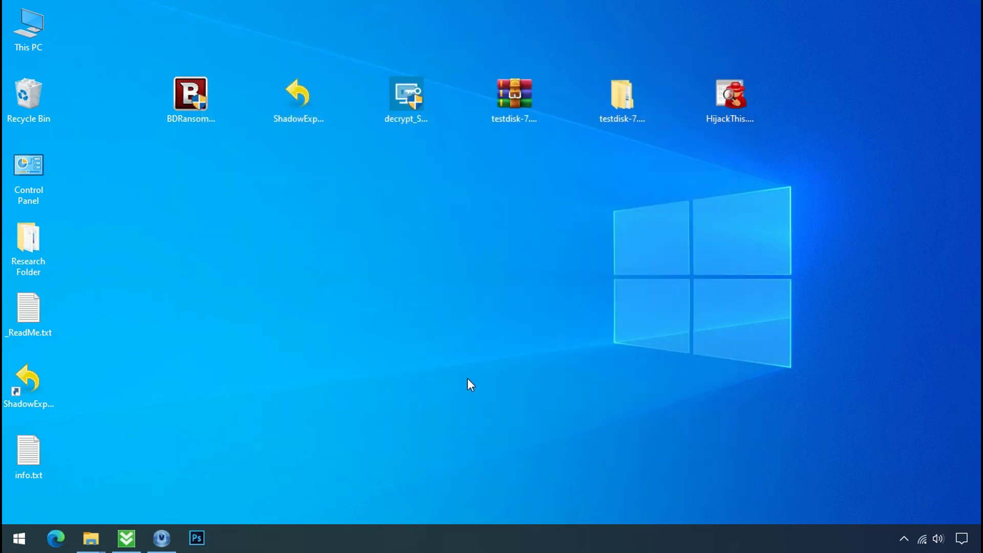
left_click(91, 535)
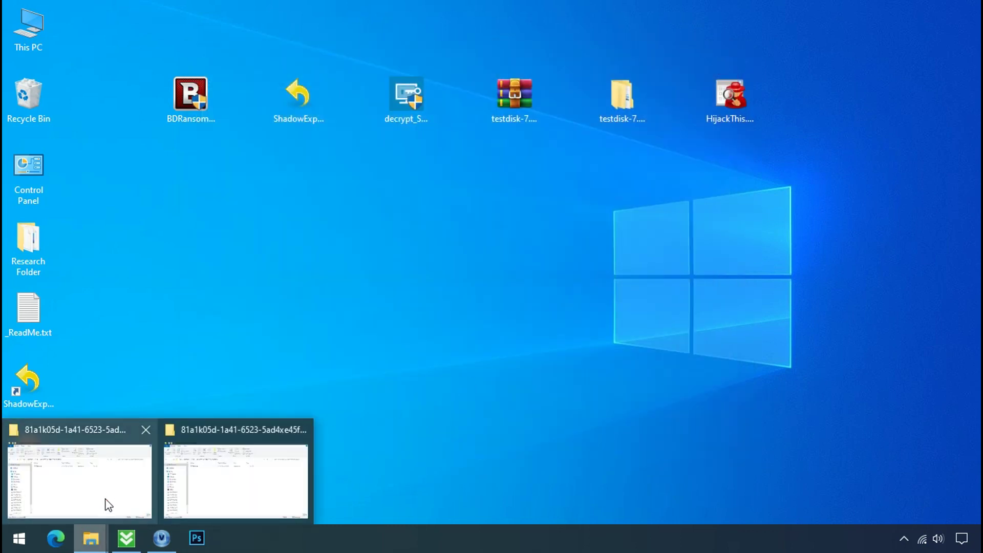
left_click(106, 499)
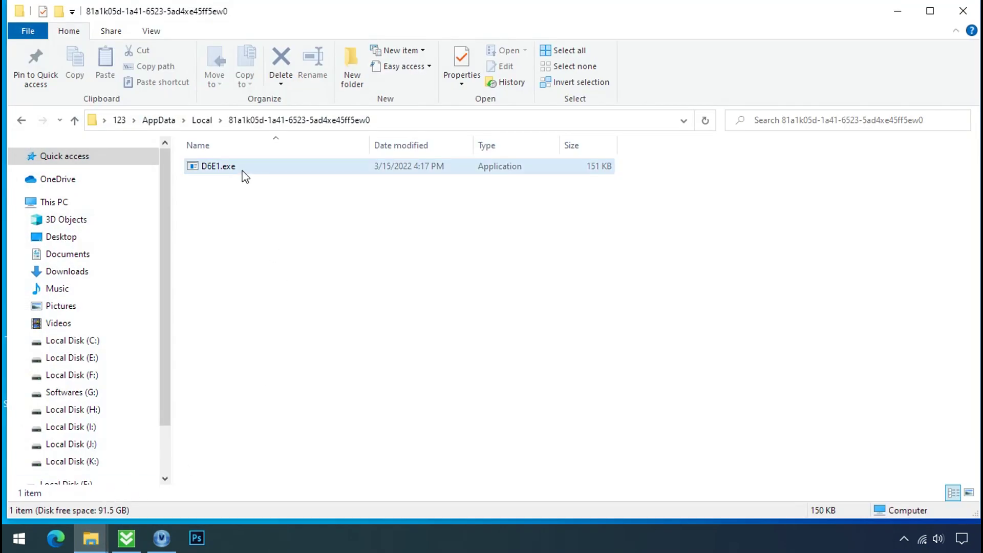
Try deleting D6E1.exe again, retry twice, and dismiss File Access Denied.
left_click(246, 176)
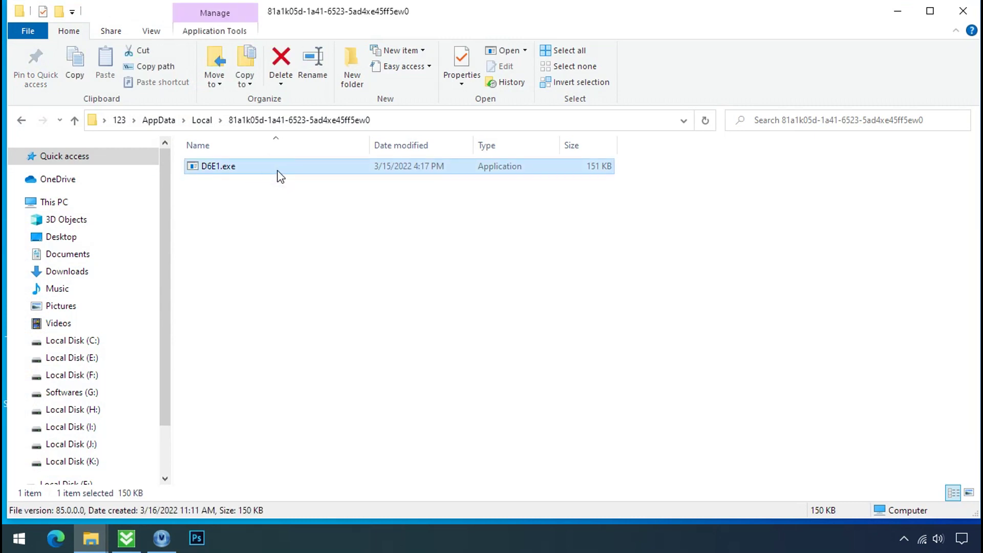
right_click(279, 176)
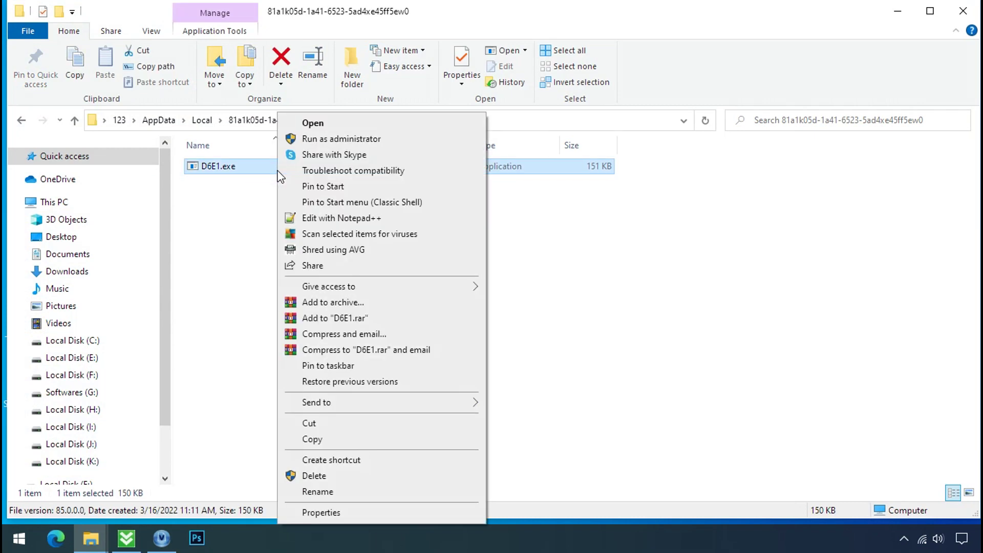
left_click(319, 476)
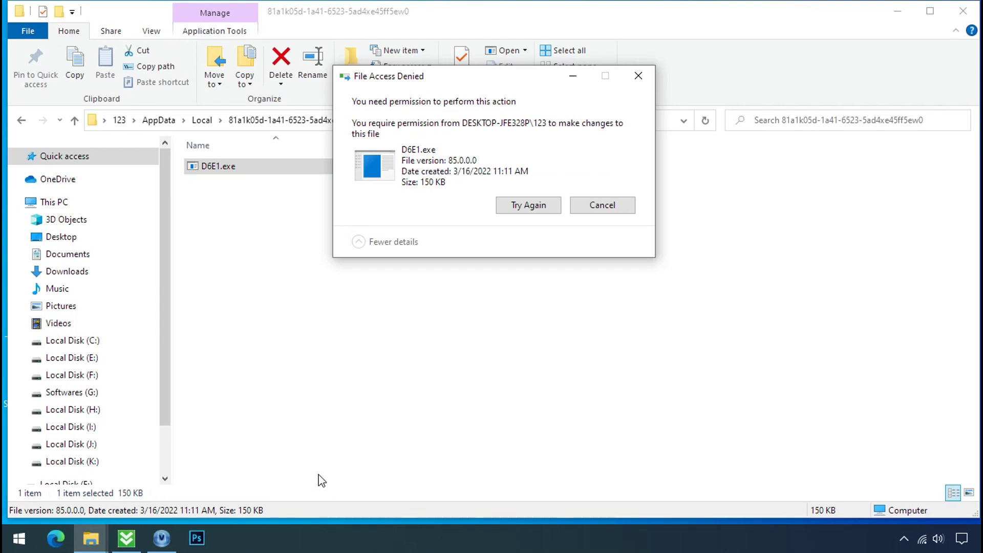
left_click(529, 209)
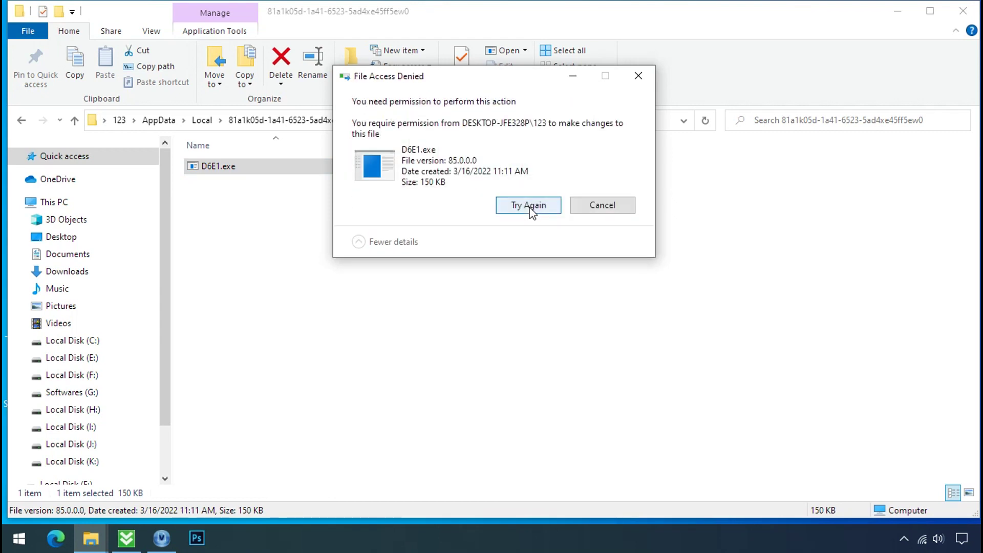
left_click(531, 210)
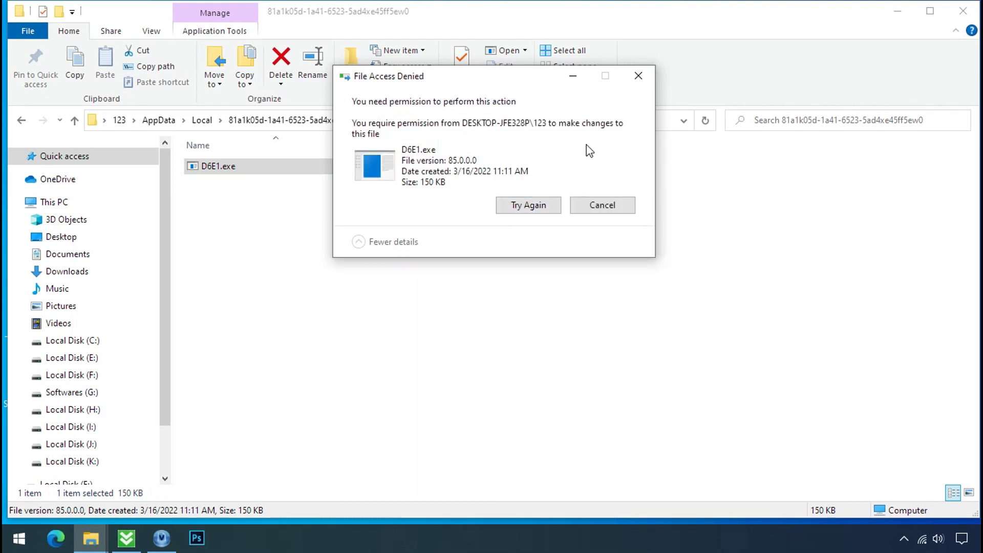
left_click(635, 80)
In D6E1.exe's Advanced Security Settings, convert inherited permissions and remove the Deny Everyone entry.
right_click(377, 169)
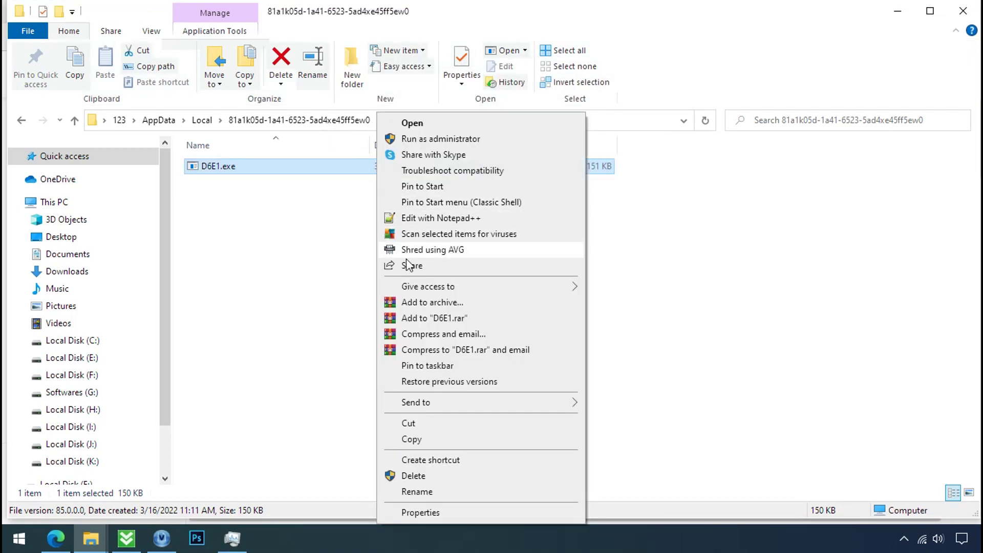
left_click(421, 512)
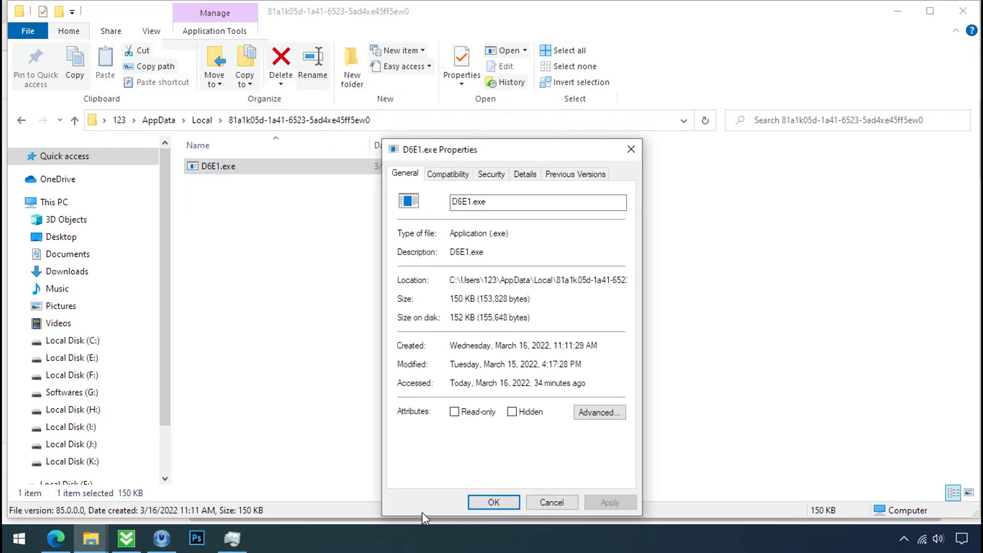
left_click(482, 177)
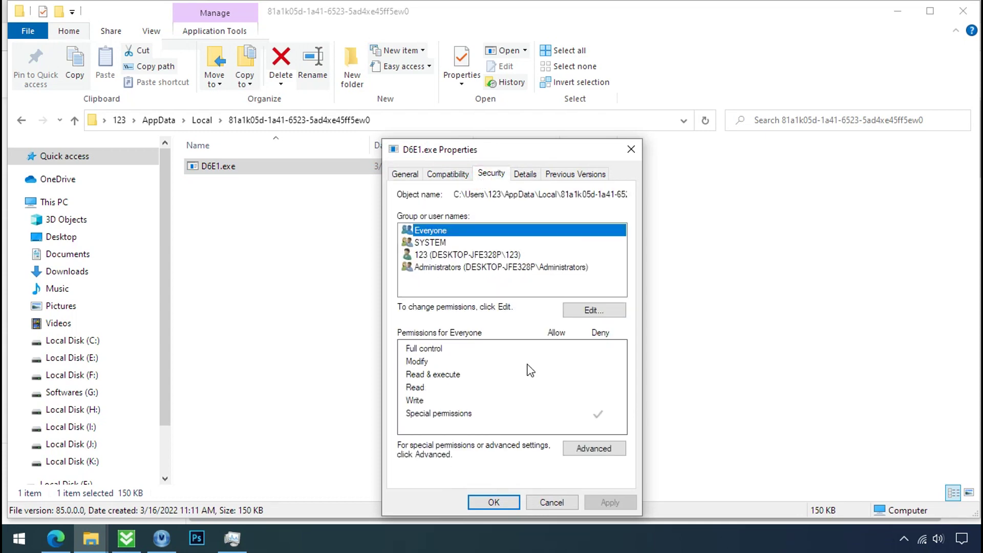
left_click(583, 456)
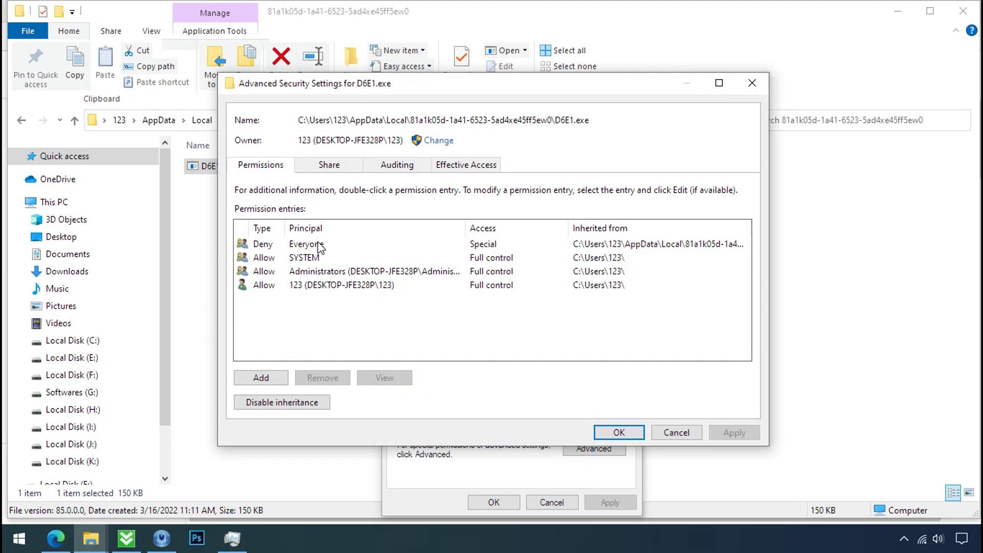
left_click(318, 245)
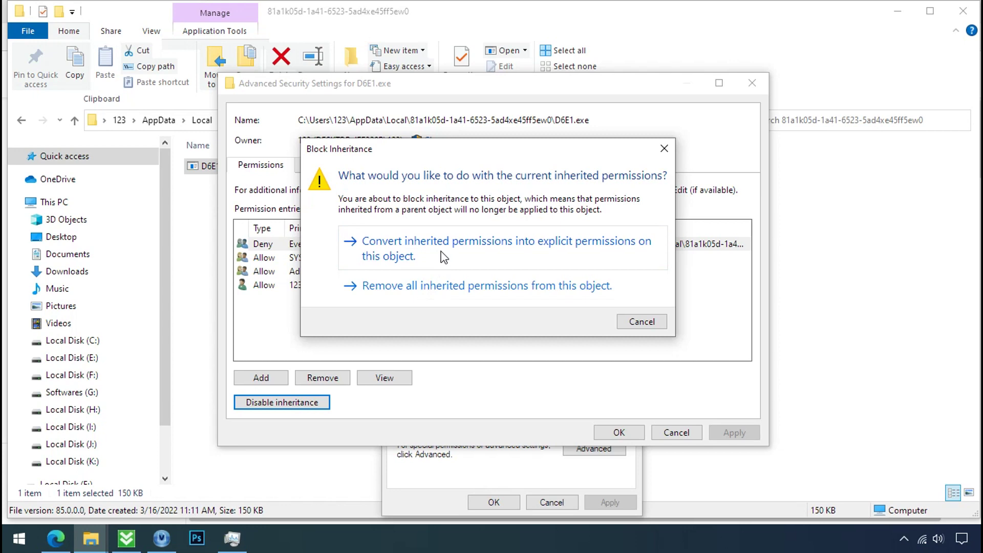
left_click(443, 257)
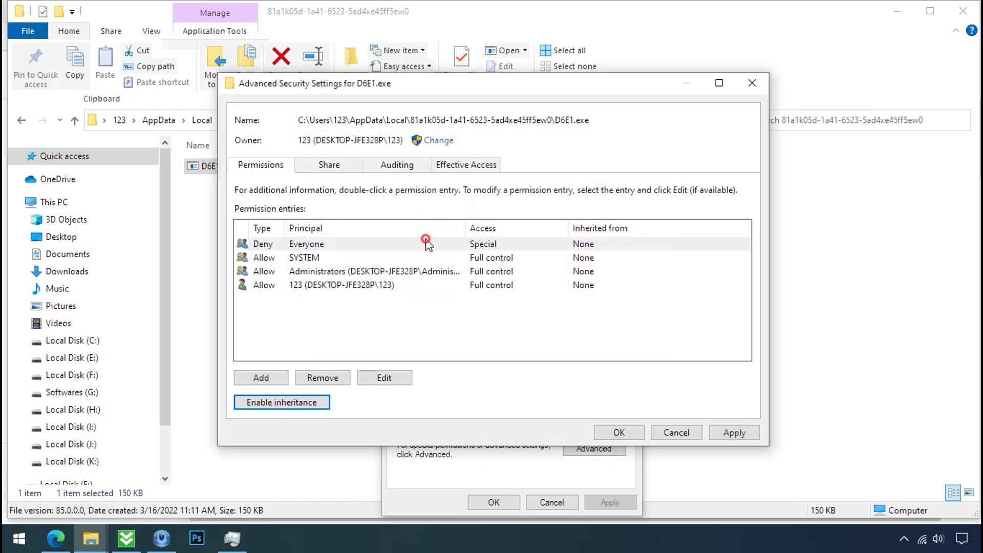
left_click(425, 243)
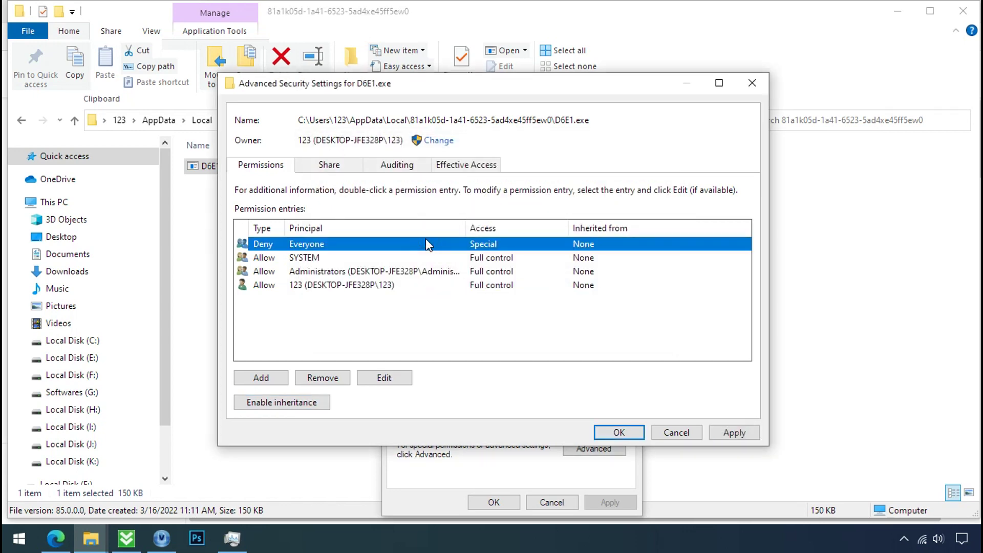
left_click(323, 378)
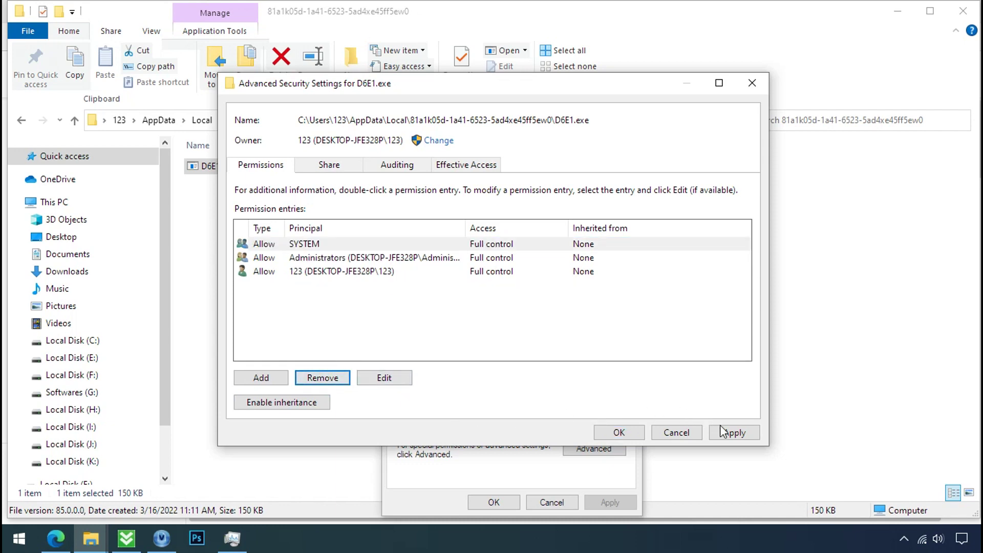
left_click(640, 434)
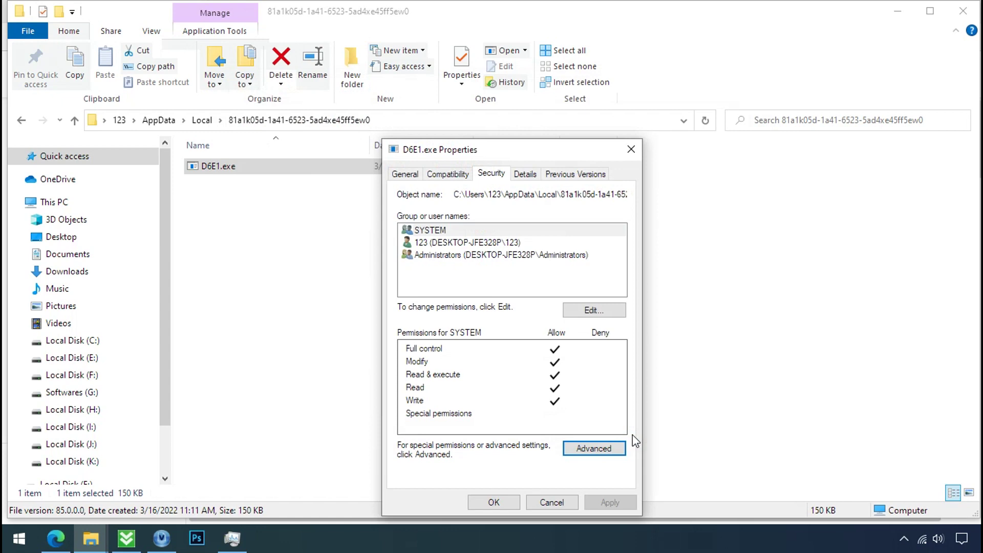
left_click(505, 502)
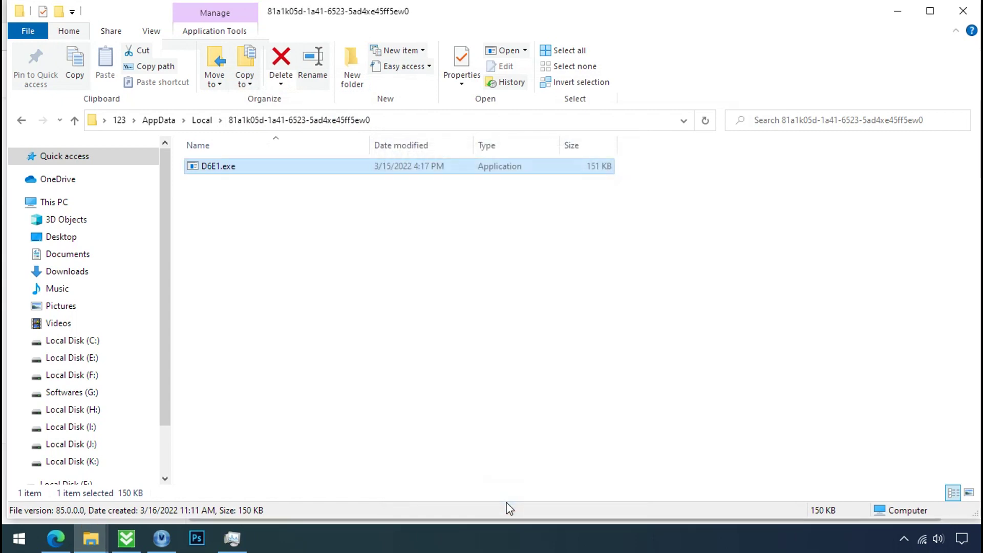
Delete D6E1.exe from its folder, this time without access being denied.
right_click(236, 170)
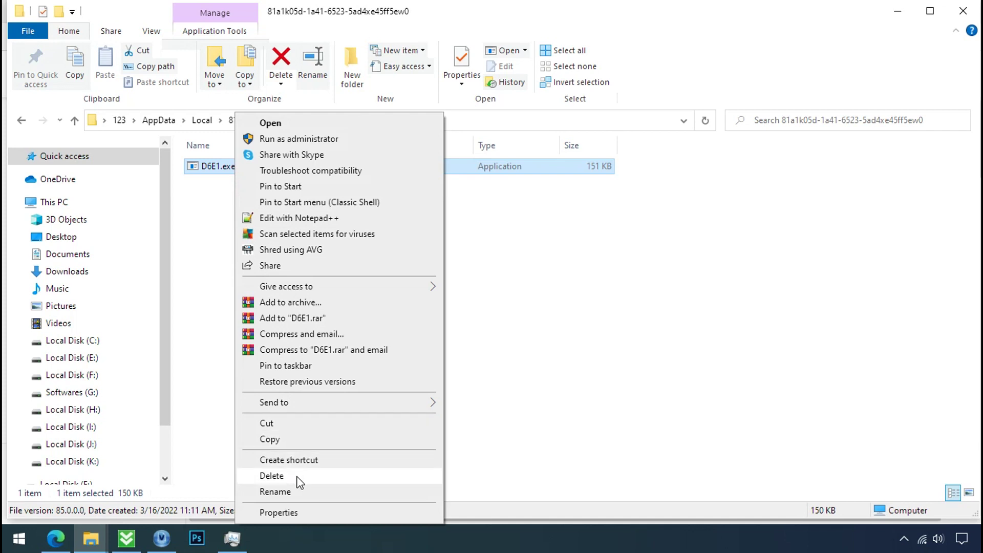
left_click(272, 476)
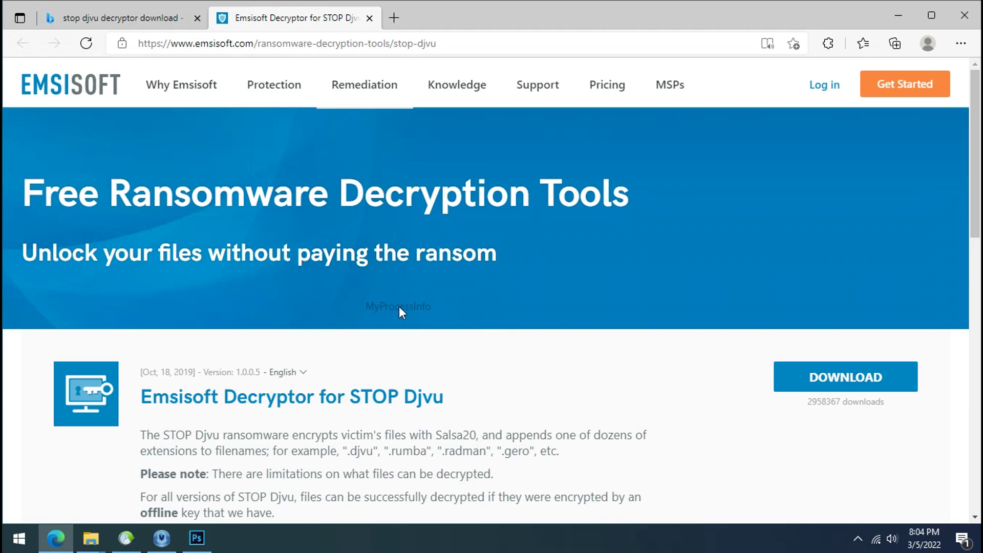
Download the Emsisoft STOP Djvu decryptor, close Edge, and launch decrypt_STOPDjvu.exe from the desktop.
scroll(635, 377, "down", 1)
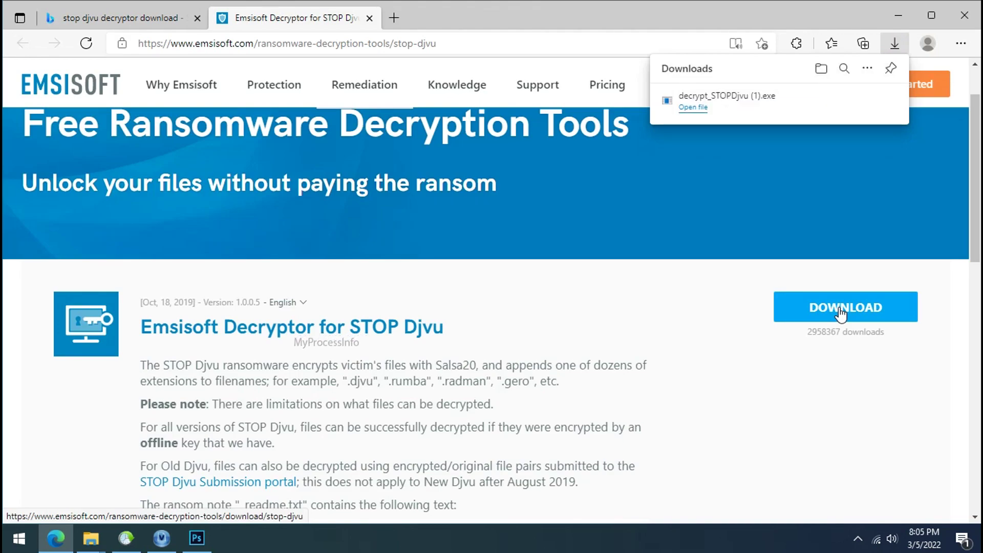
left_click(959, 21)
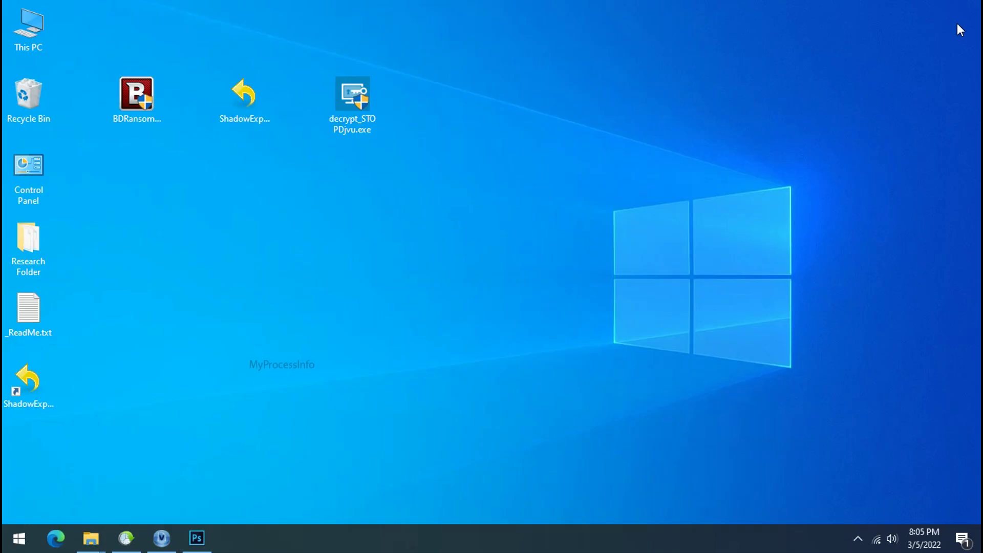
left_click(360, 101)
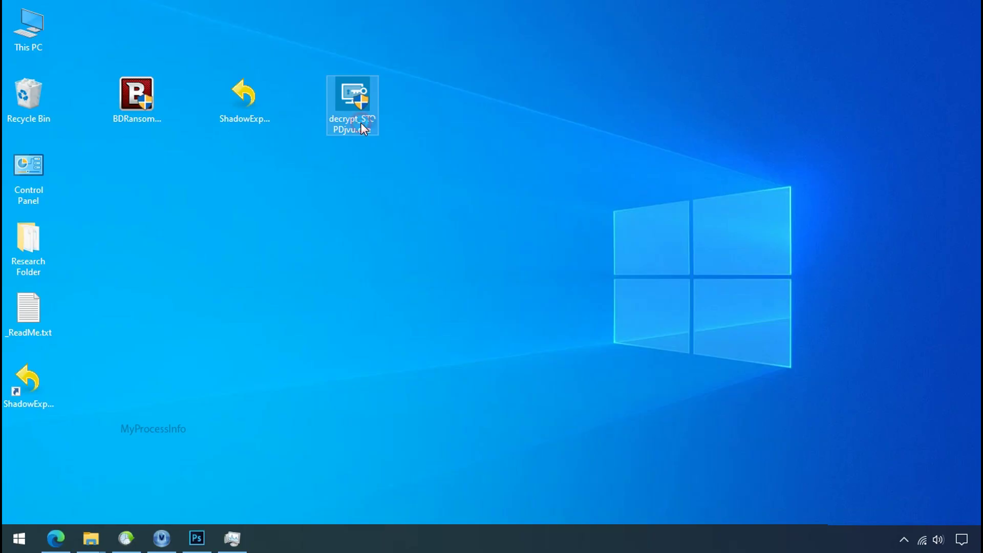
double_click(360, 122)
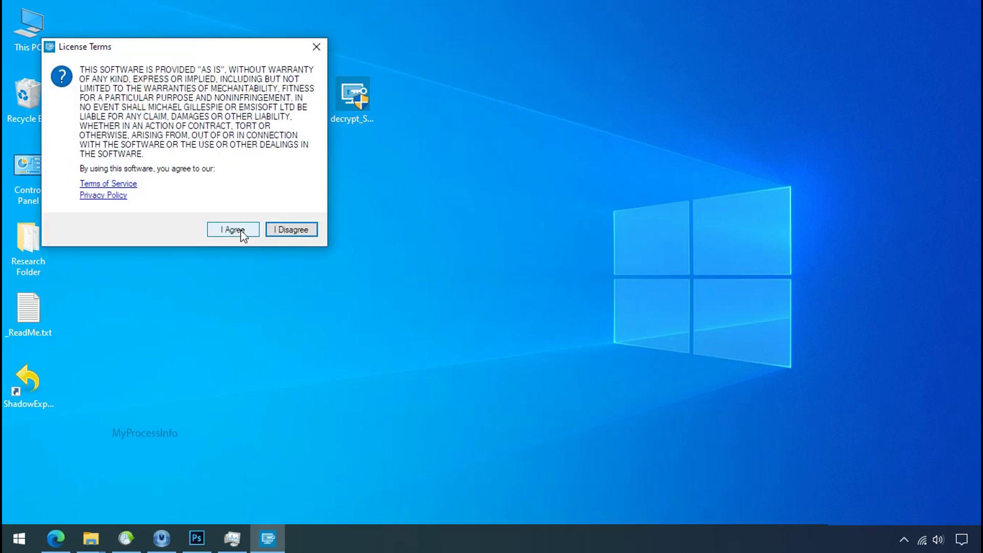
Accept the Emsisoft terms, replace the drive list with Desktop\Research Folder, and start decryption.
left_click(235, 234)
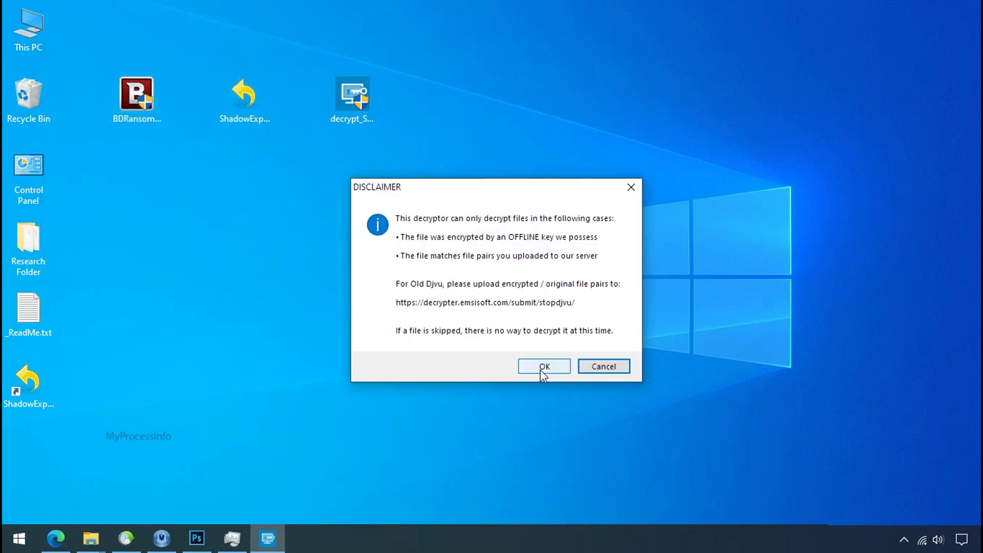
left_click(542, 367)
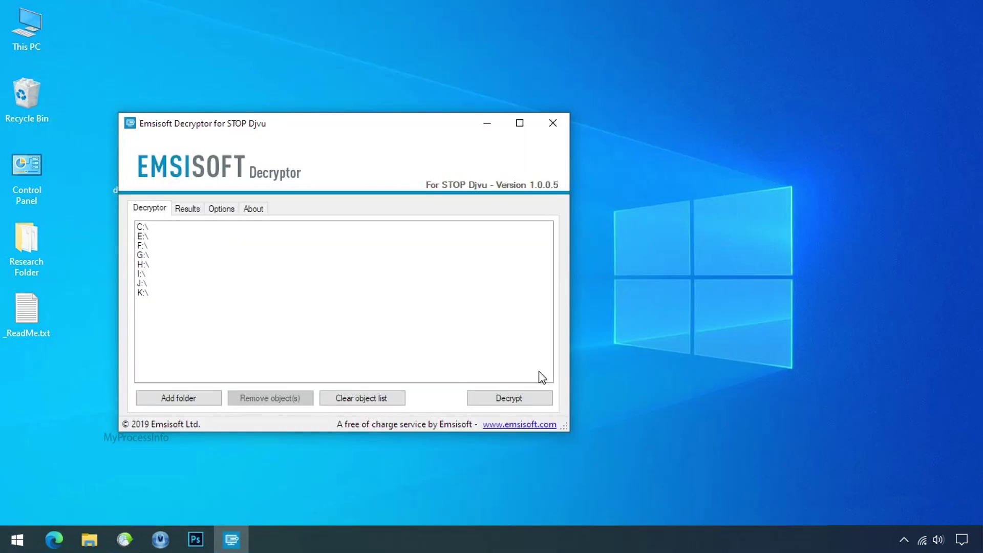
left_click(368, 402)
left_click(177, 397)
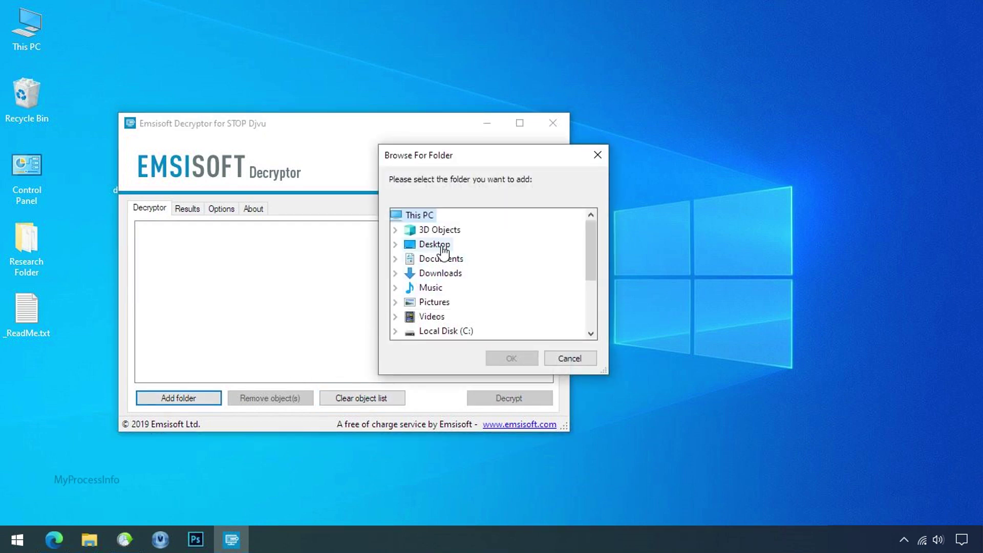
double_click(441, 244)
left_click(440, 259)
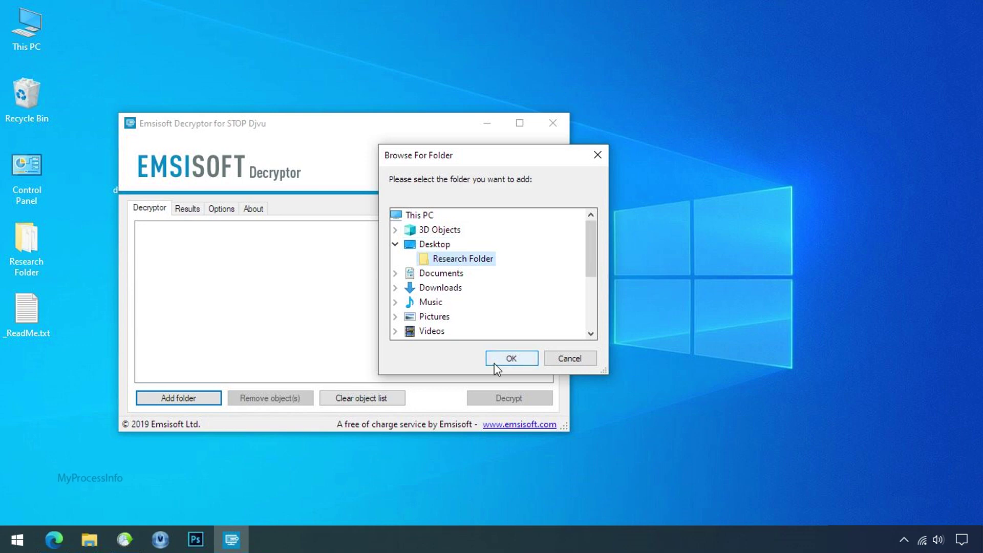
left_click(493, 361)
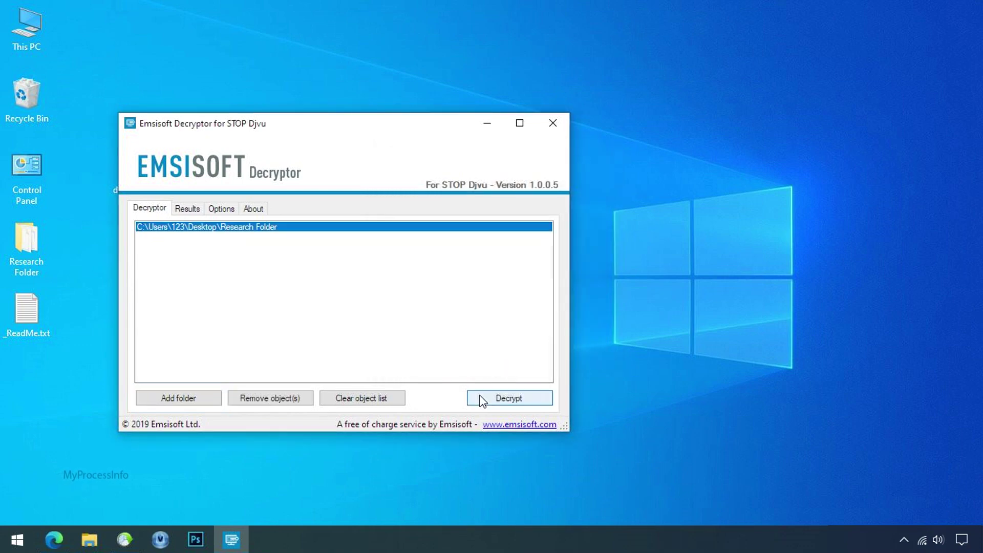
left_click(508, 401)
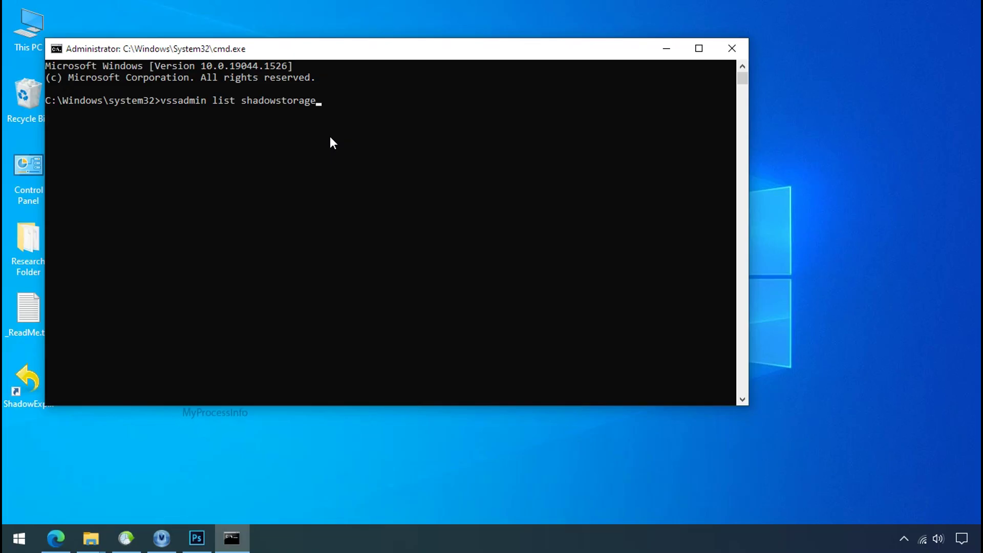
Run vssadmin list shadowstorage, then export Research Folder from the snapshot's Users\123\Desktop.
key("Return")
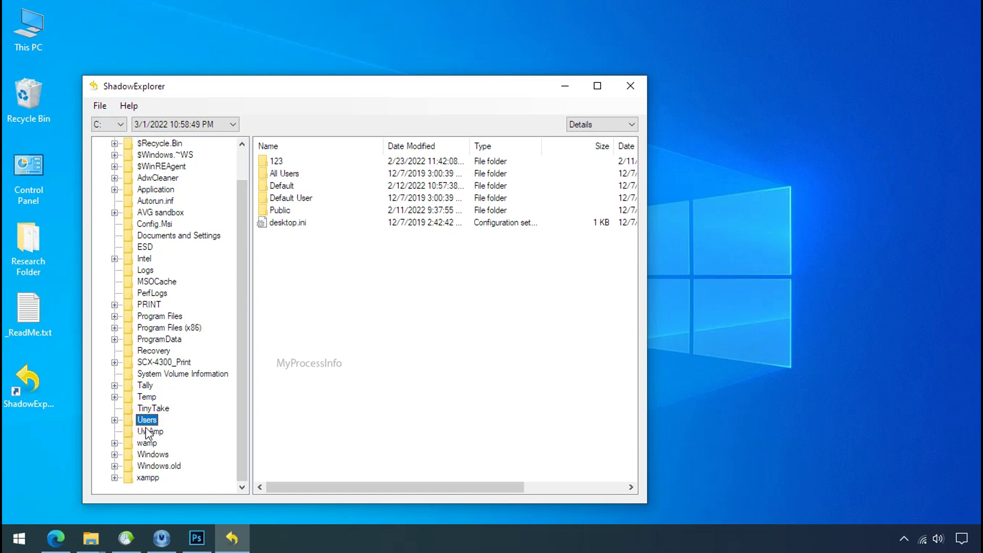
double_click(276, 161)
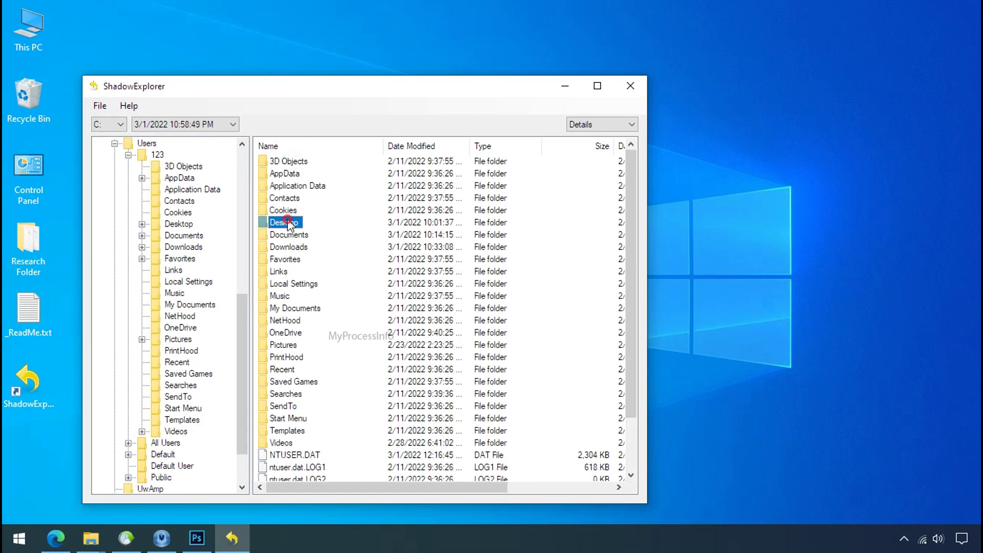
double_click(284, 221)
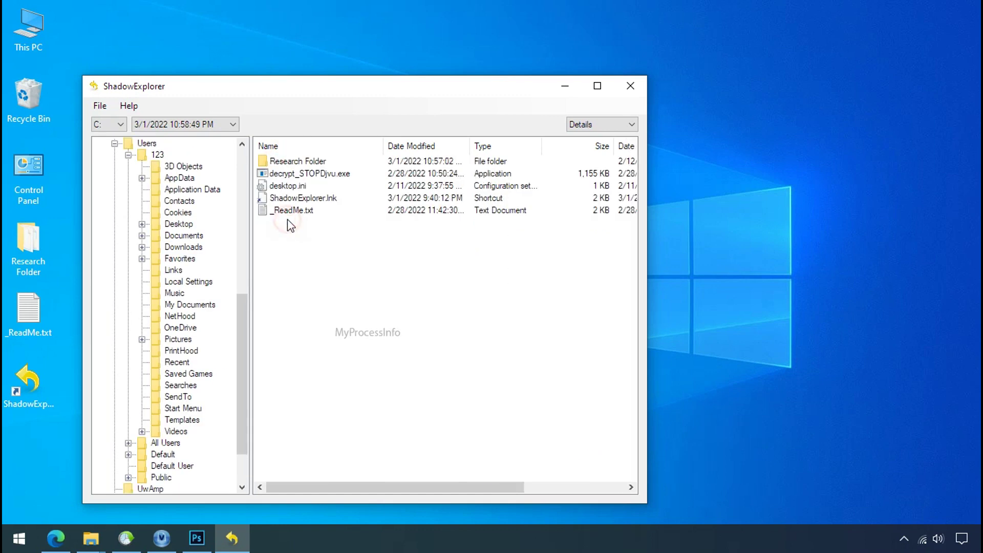
right_click(309, 162)
left_click(323, 170)
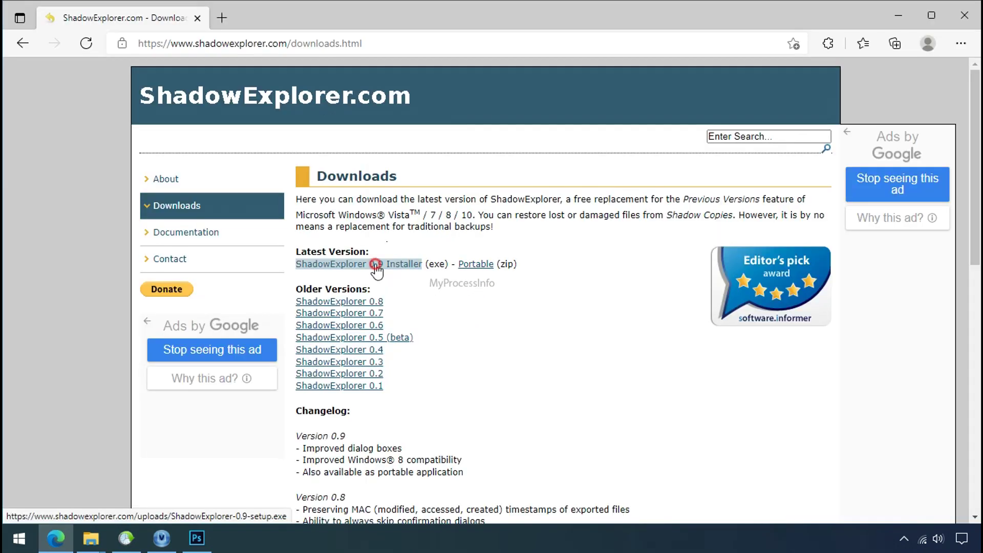
left_click(371, 264)
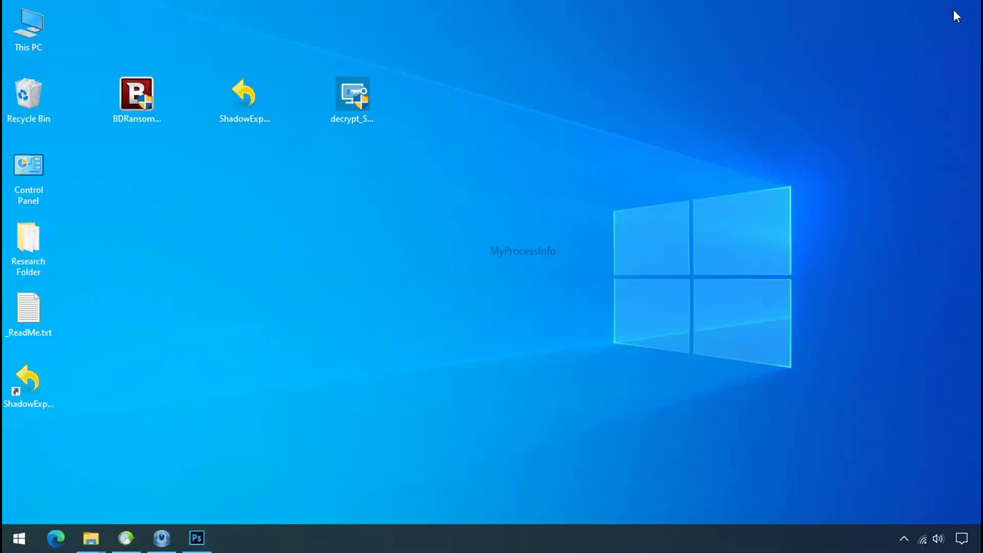
In ShadowExplorer, open drive C:'s 3/1/2022 10:58:49 PM snapshot at Users\123\Desktop.
double_click(47, 392)
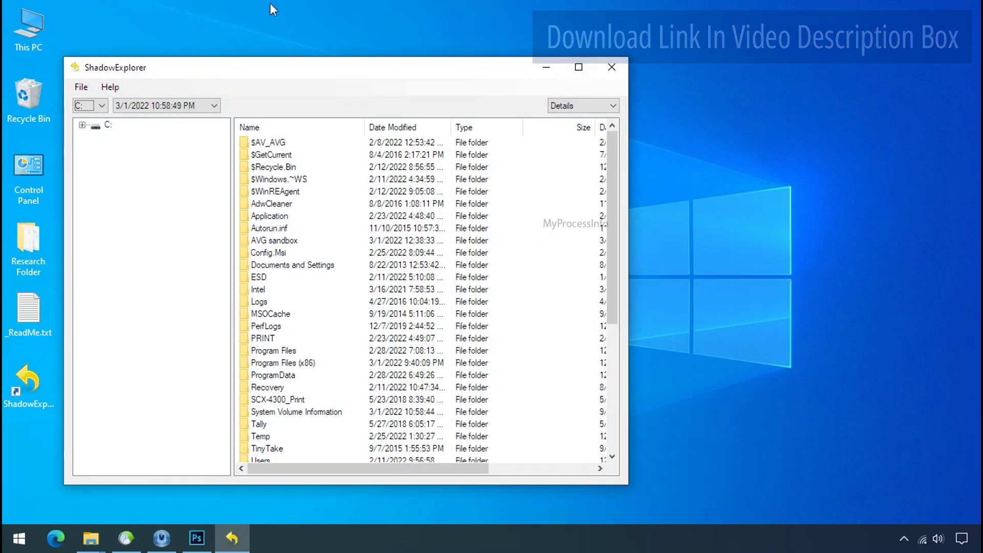
left_click(98, 105)
left_click(96, 119)
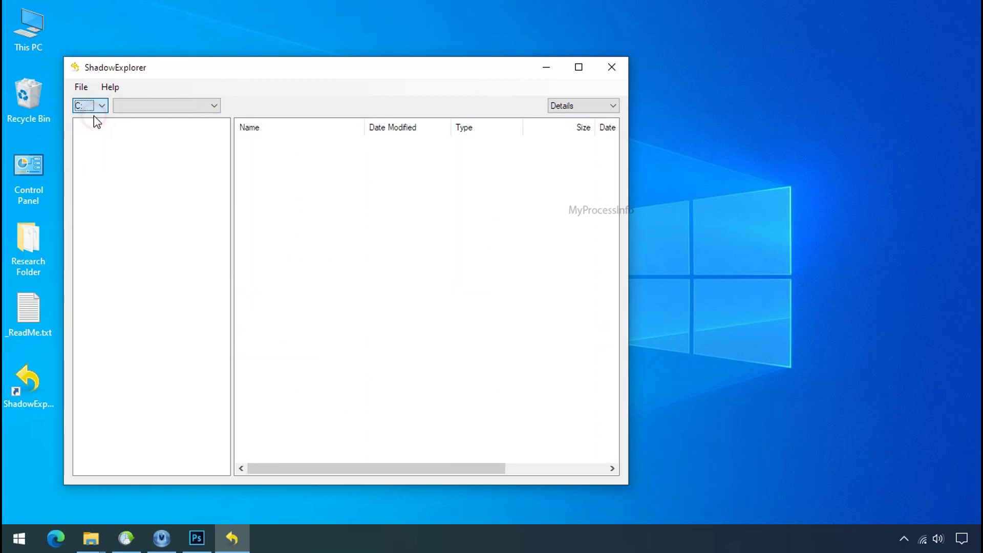
left_click(189, 107)
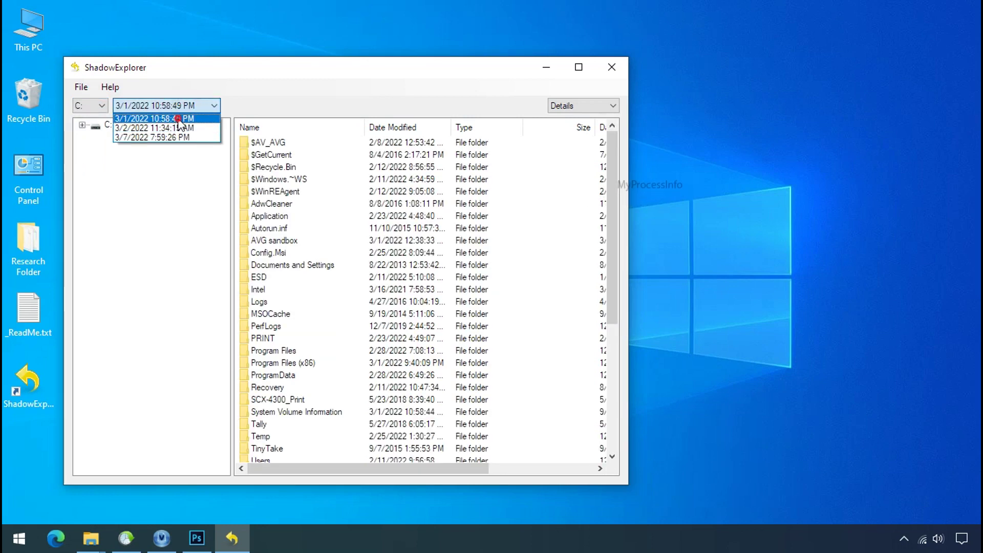
left_click(179, 120)
left_click(83, 126)
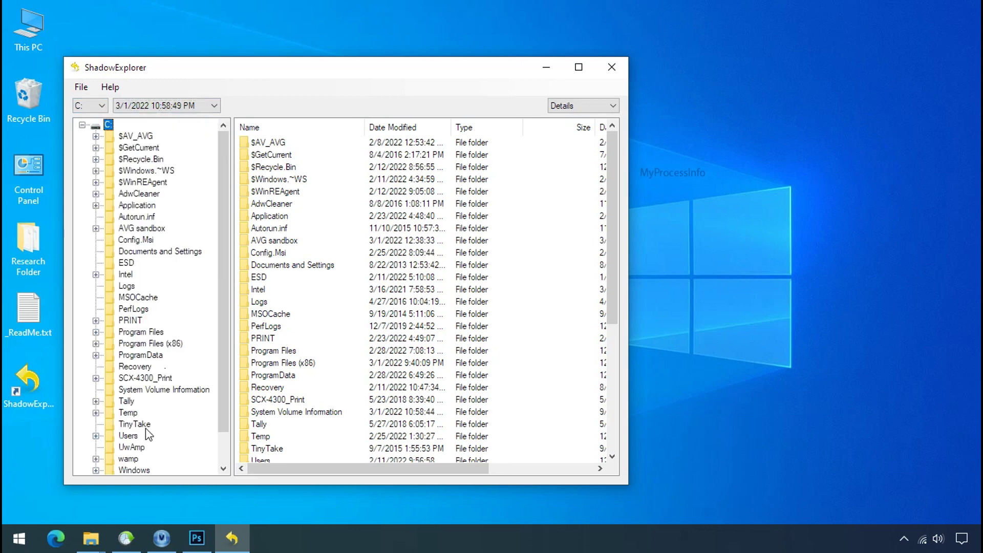
left_click(128, 435)
double_click(257, 143)
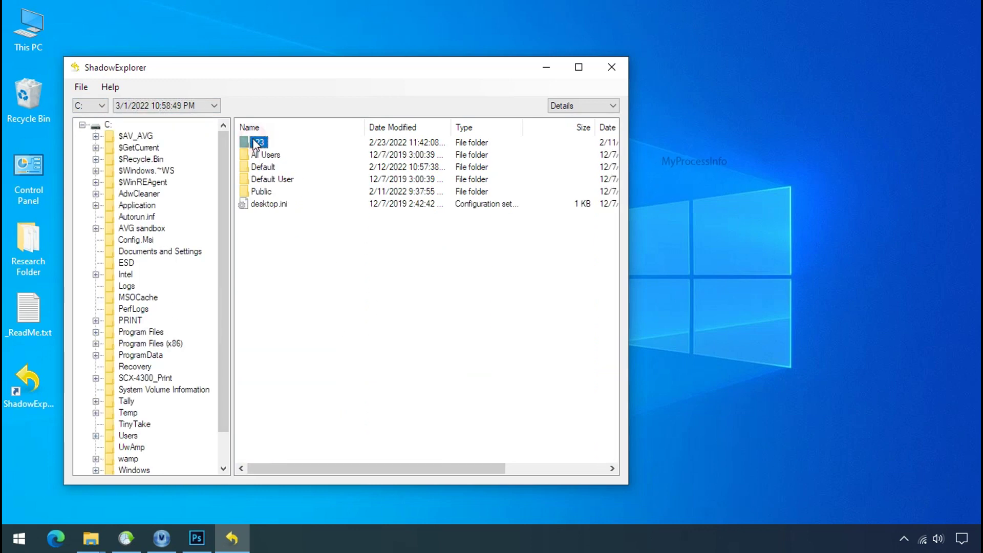
left_click(266, 204)
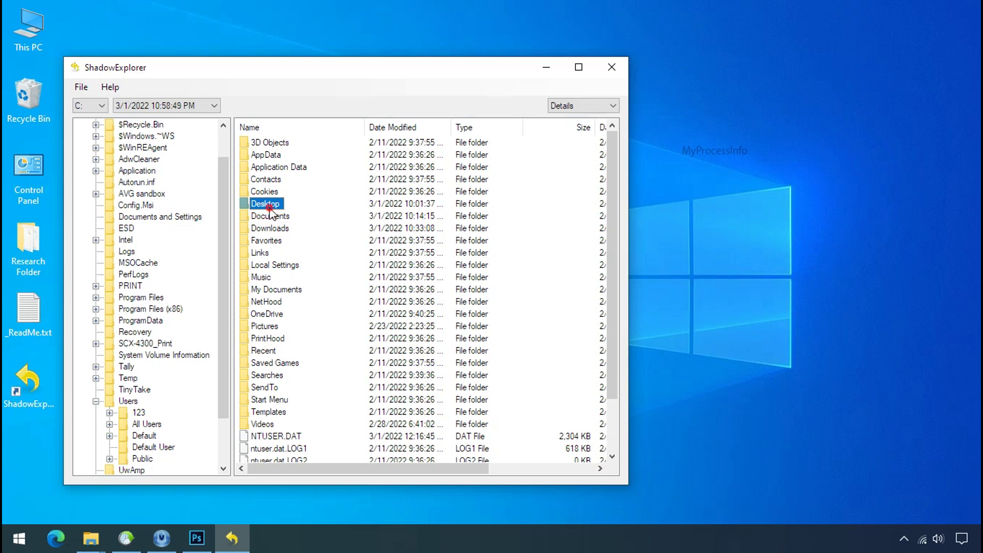
double_click(269, 207)
Export Research Folder from the snapshot into G:\Recover, then bring File Explorer forward.
left_click(272, 143)
right_click(273, 143)
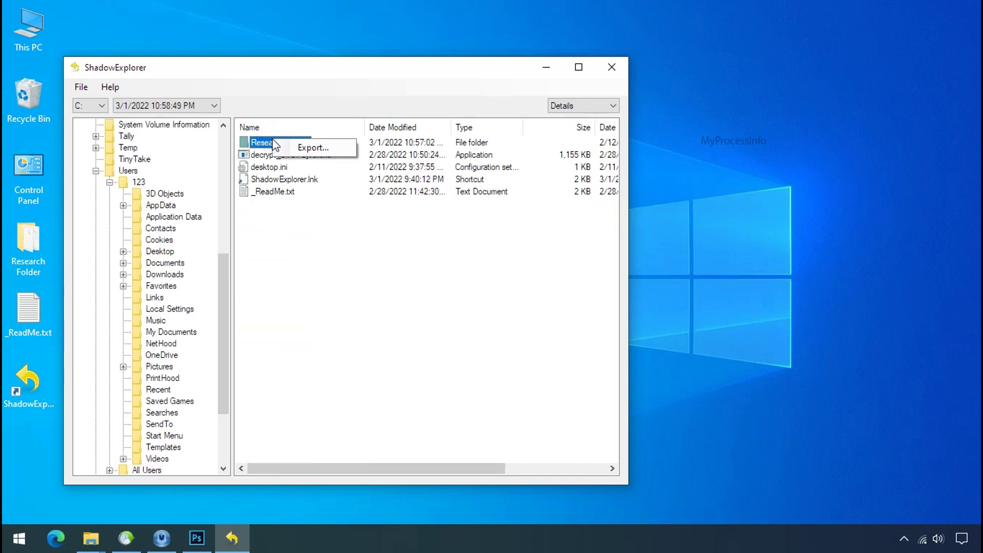
left_click(296, 149)
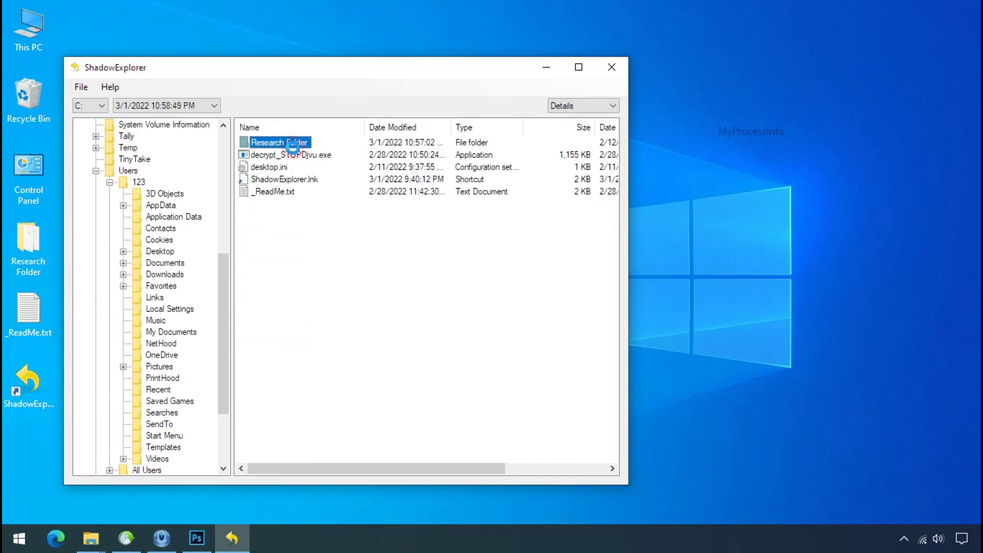
double_click(434, 263)
scroll(467, 276, "down", 2)
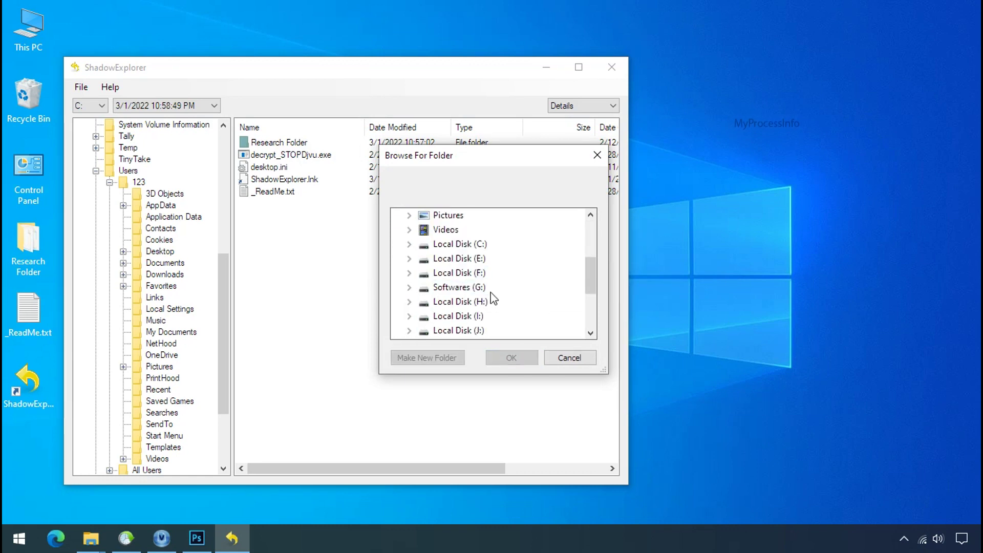
left_click(408, 287)
left_click(462, 301)
left_click(508, 358)
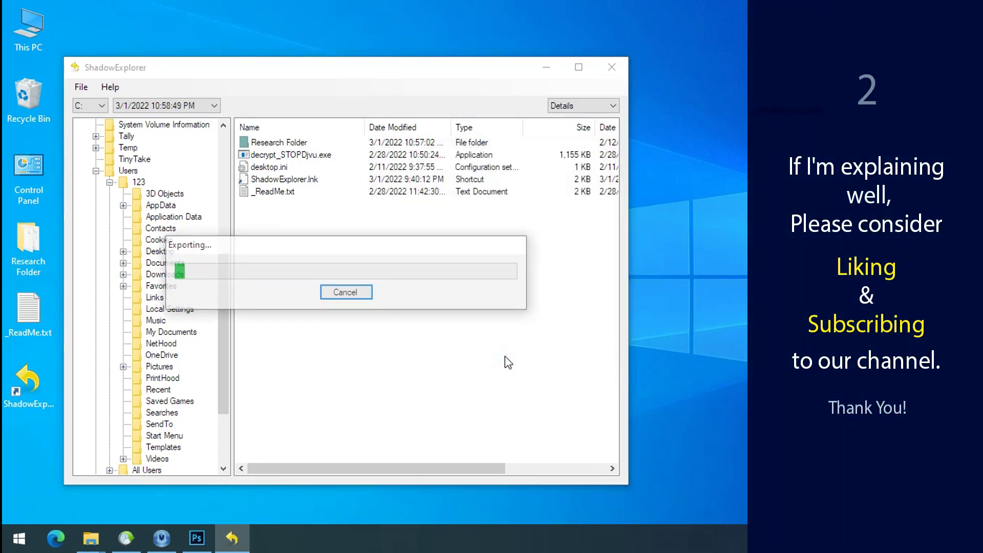
left_click(547, 70)
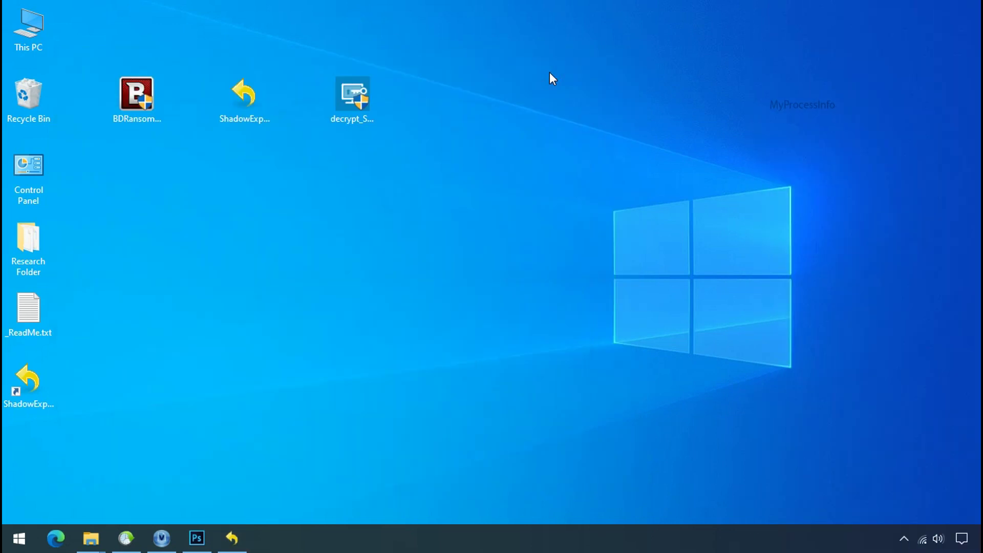
left_click(90, 538)
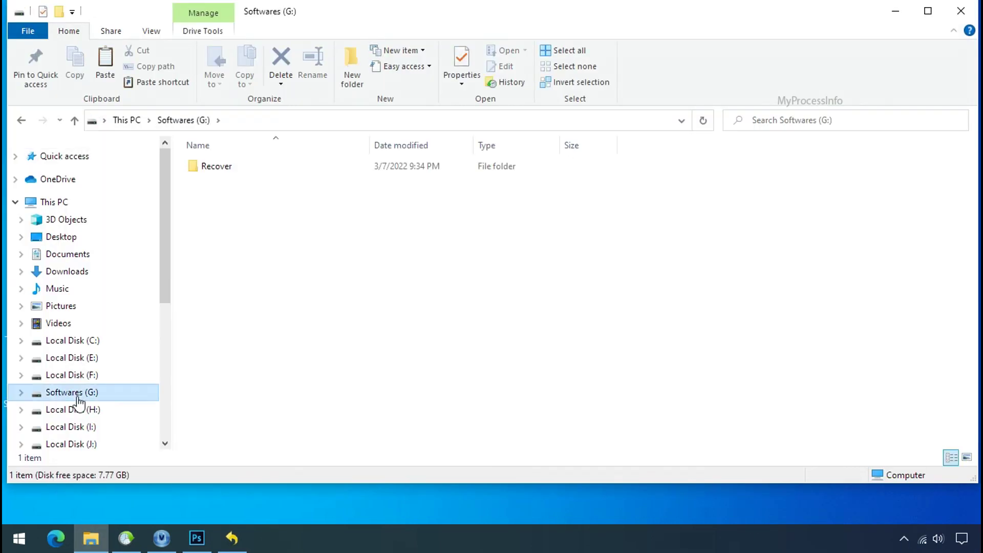
Open Recover\Research Folder and view the restored PNG, PDF and XLSX files as large icons.
double_click(198, 167)
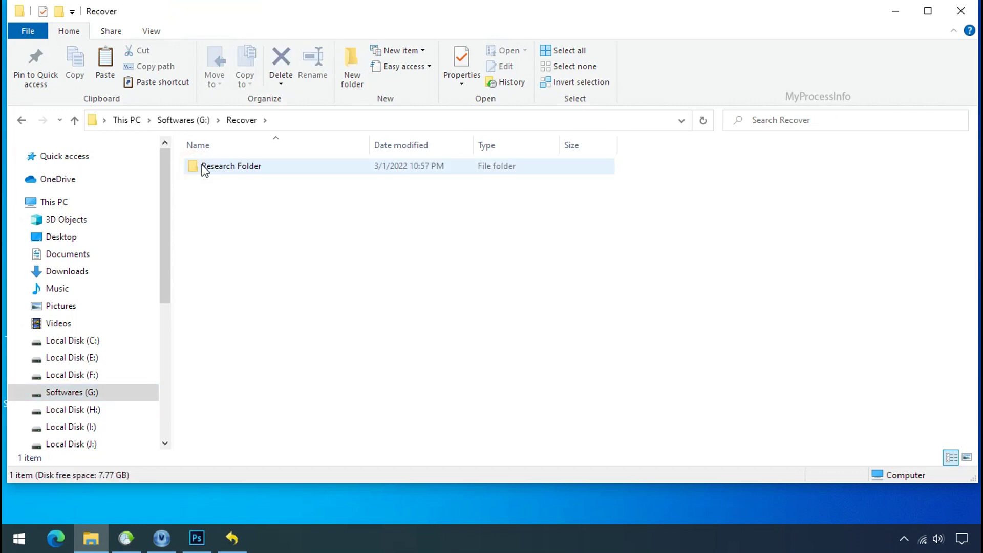
double_click(204, 167)
left_click(217, 167)
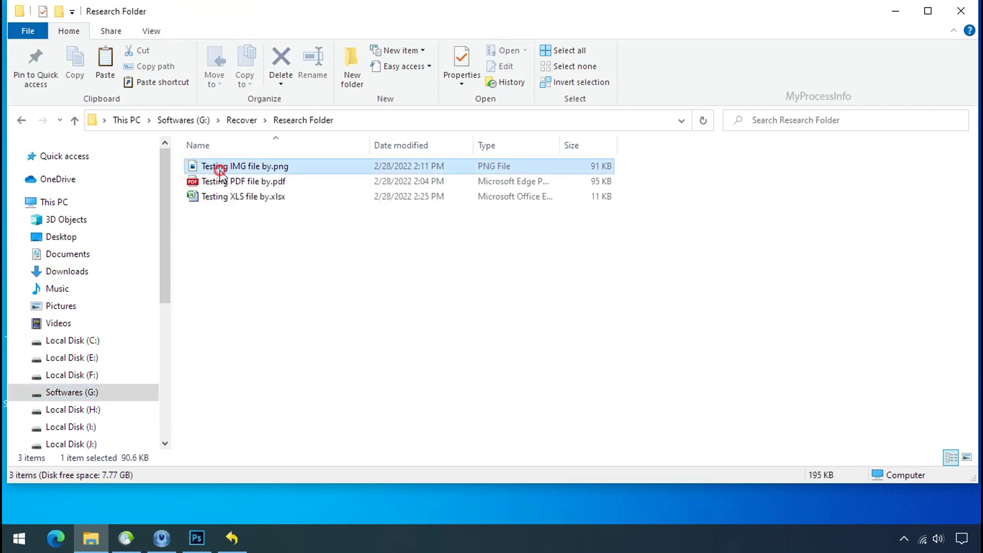
left_click(219, 182)
left_click(235, 197)
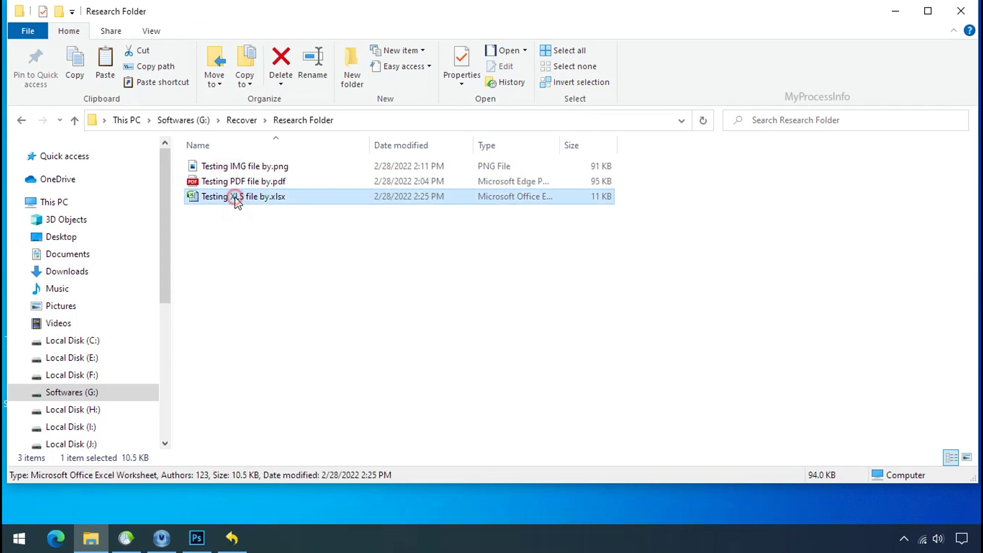
left_click(253, 167)
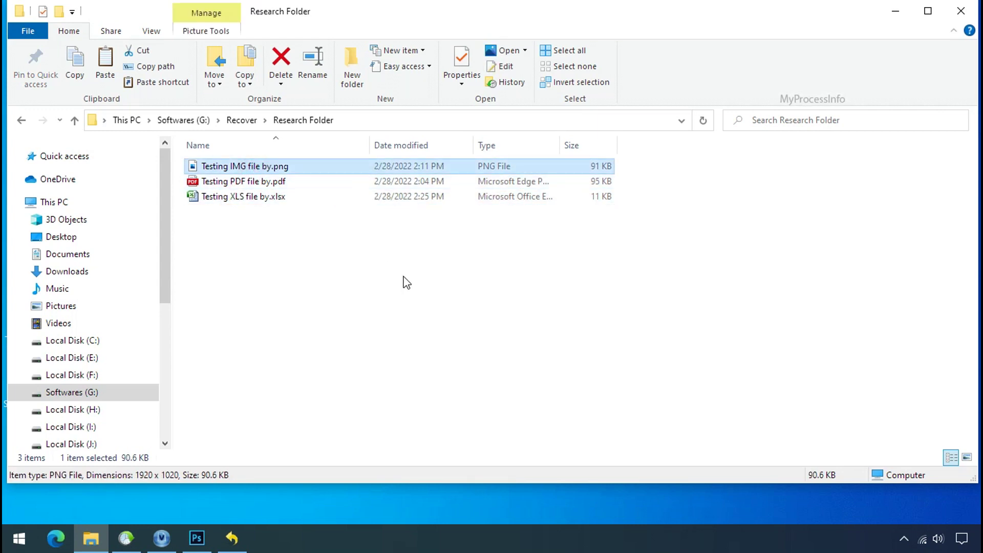
scroll(406, 283, "up", 1, "ctrl")
scroll(406, 282, "up", 1, "ctrl")
scroll(406, 284, "up", 1, "ctrl")
scroll(406, 287, "up", 1, "ctrl")
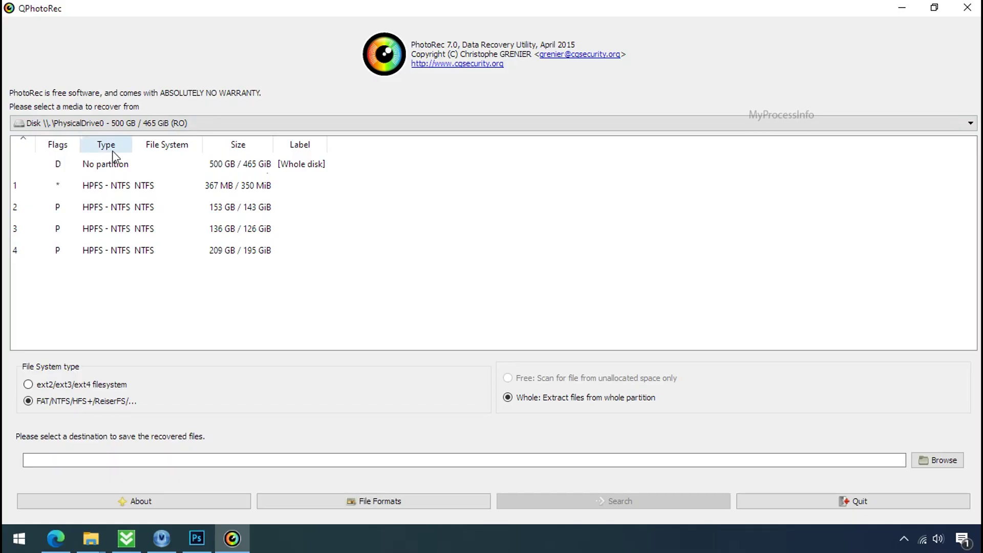
Check QPhotoRec's media list, keeping the whole disk as the recovery source.
left_click(162, 126)
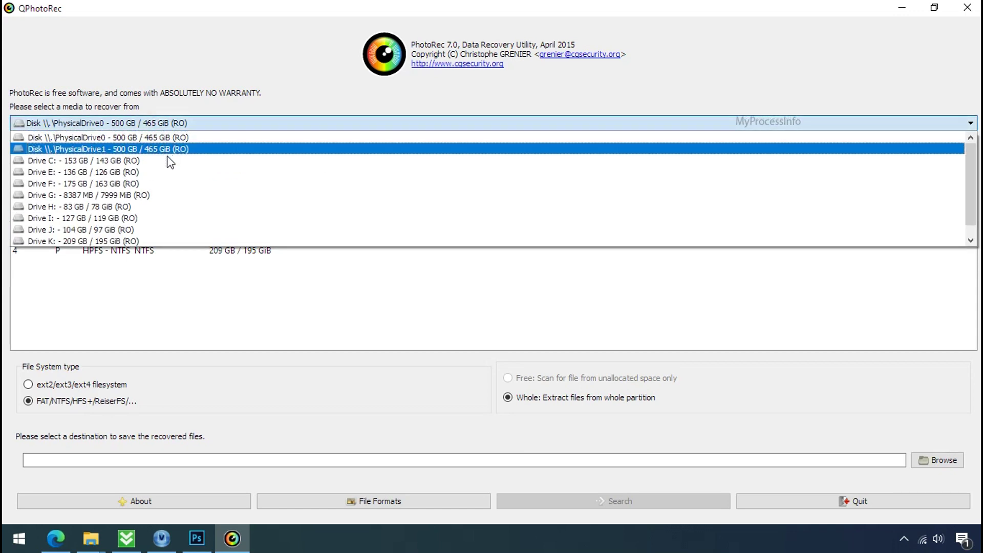
scroll(173, 198, "down", 1)
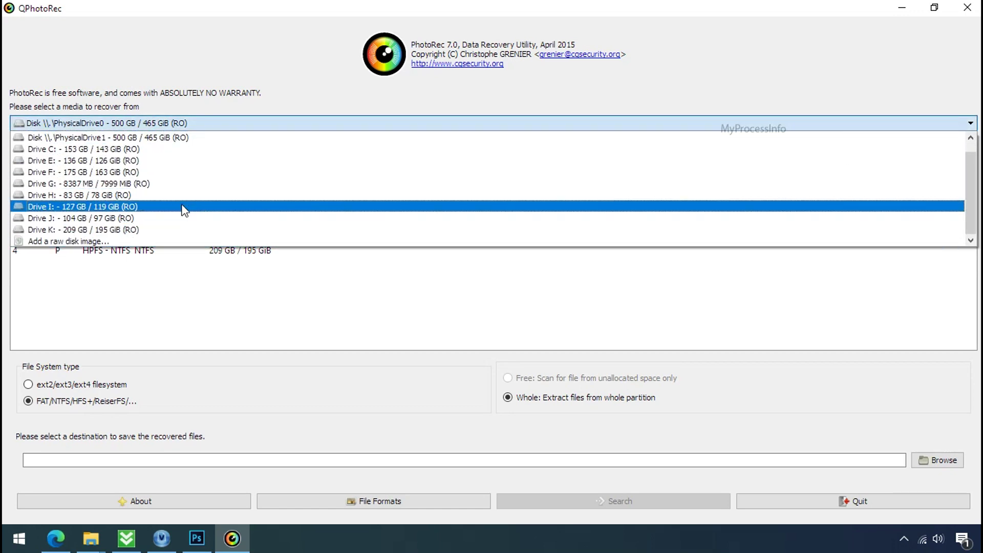
left_click(255, 75)
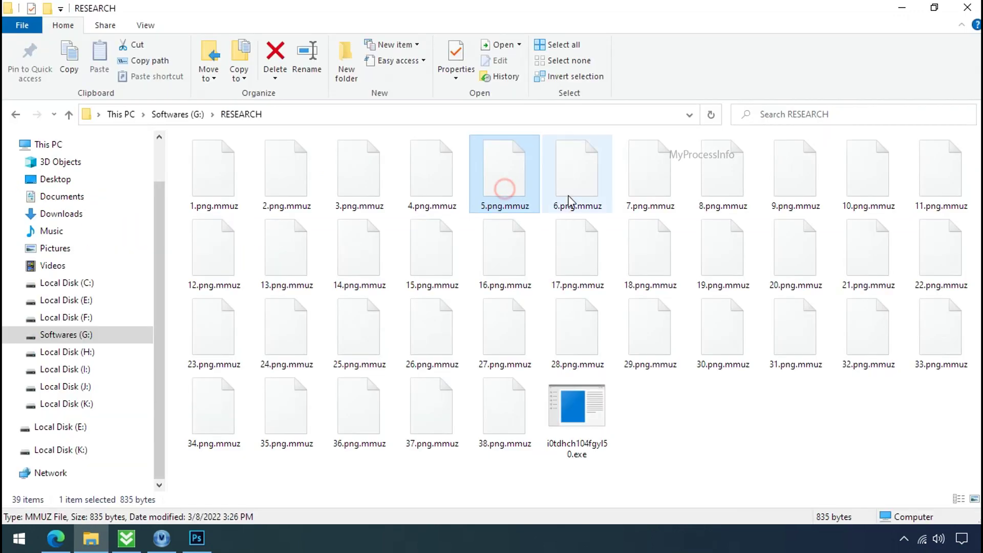
Inspect the sizes of the encrypted .png.mmuz files in G:\RESEARCH.
left_click(634, 218)
left_click(736, 324)
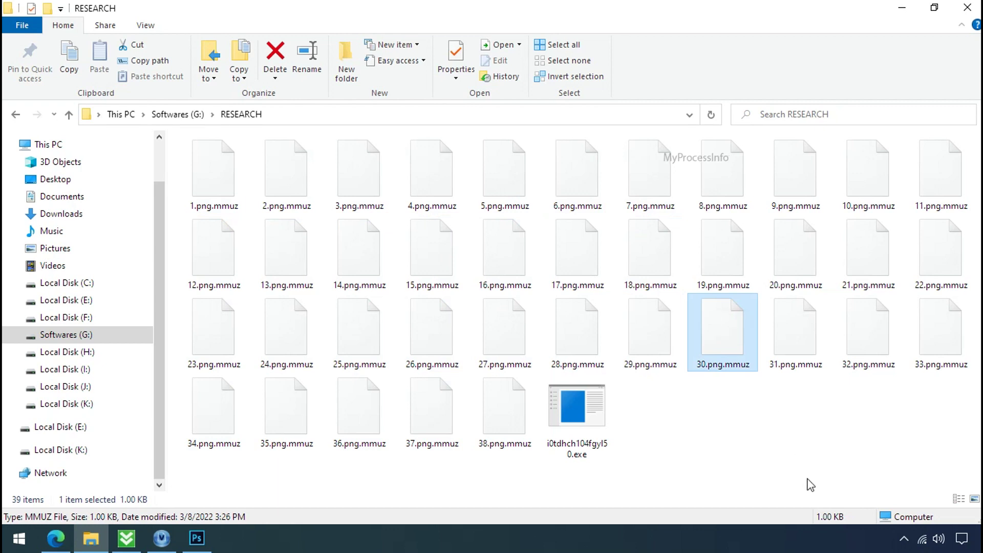
left_click(218, 169)
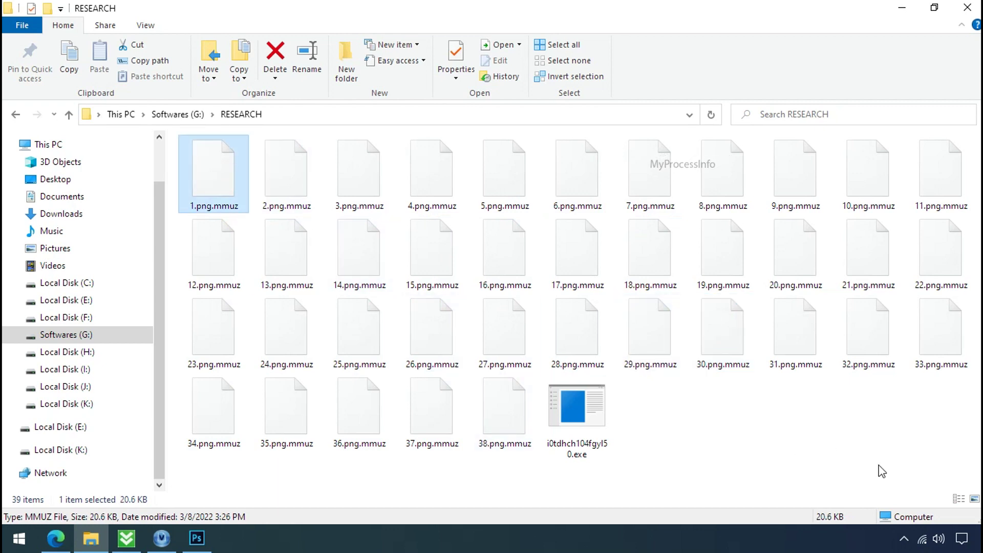
left_click(283, 185)
left_click(286, 245)
left_click(420, 172)
left_click(478, 172)
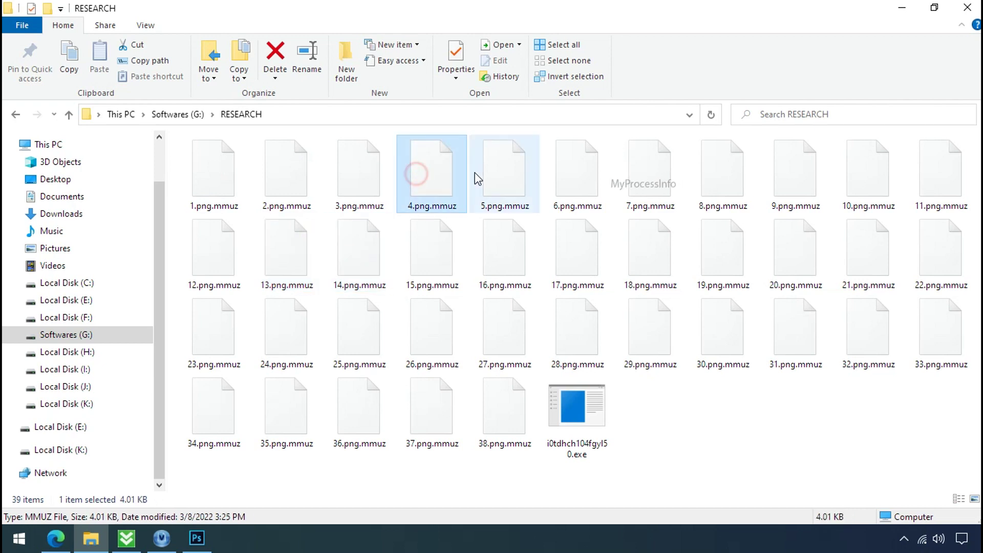
left_click(503, 234)
left_click(513, 328)
left_click(578, 339)
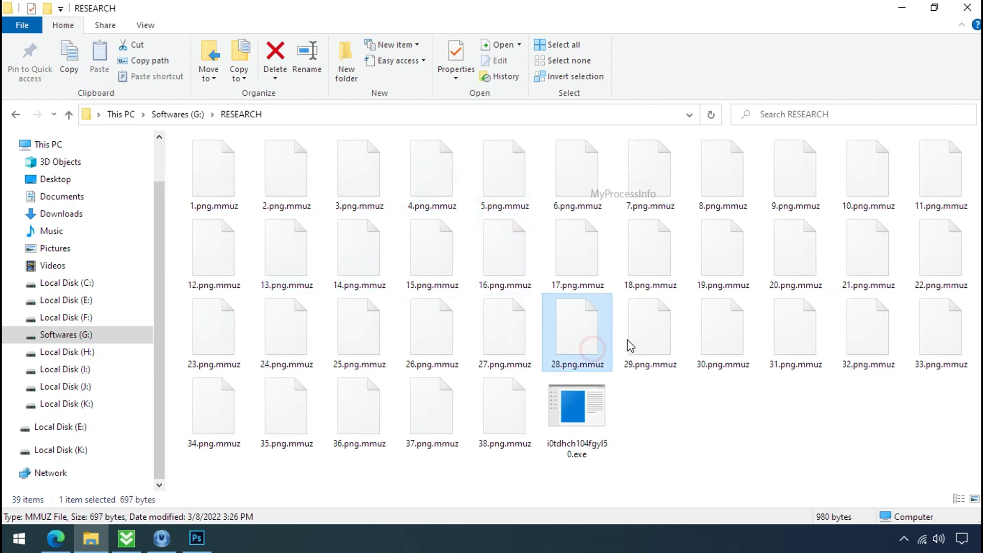
left_click(629, 339)
left_click(713, 333)
left_click(808, 241)
left_click(807, 164)
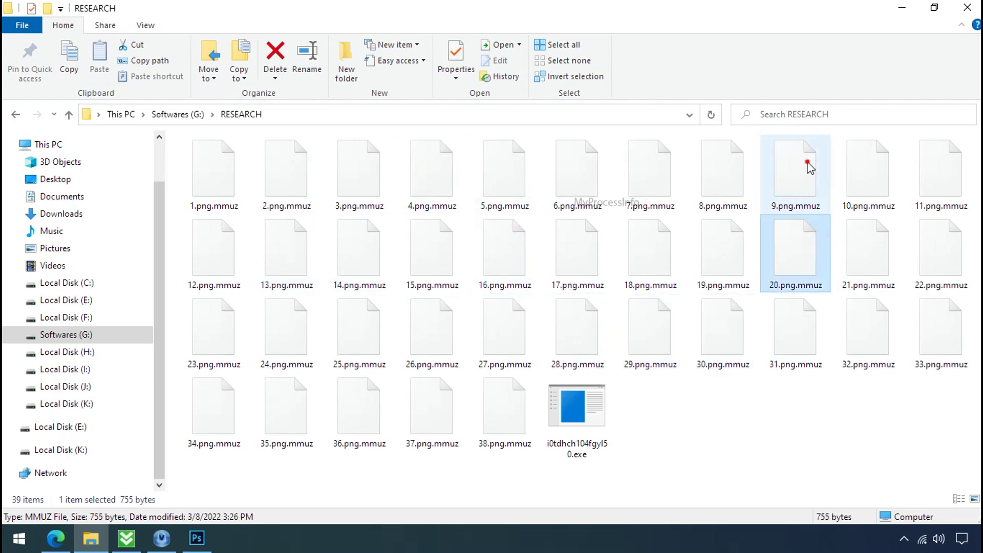
left_click(515, 274)
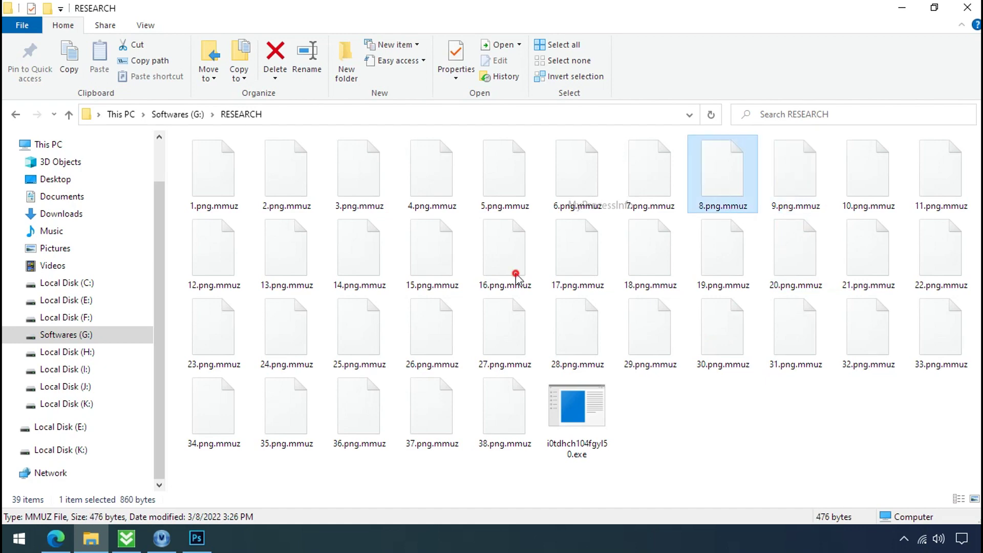
left_click(400, 384)
left_click(328, 314)
left_click(333, 259)
left_click(407, 244)
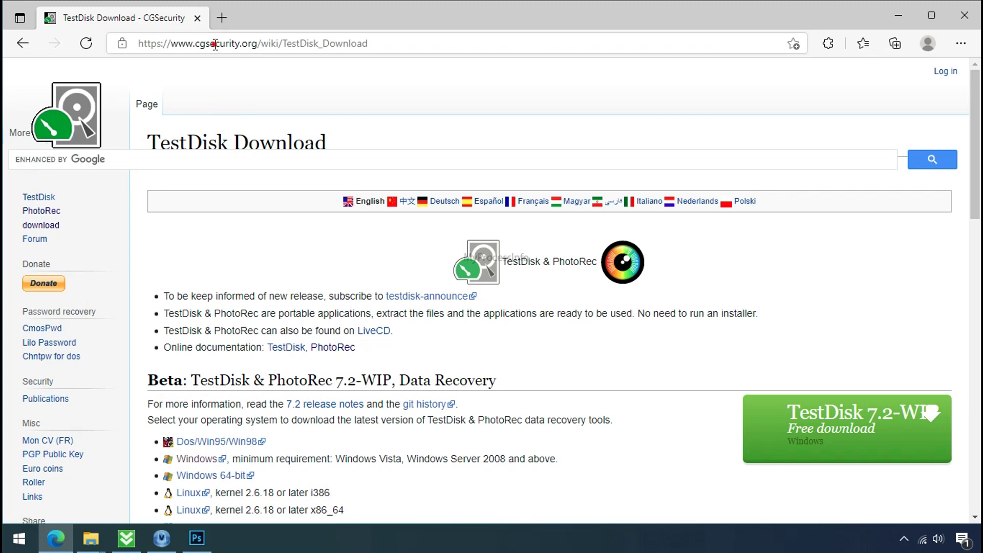
Extract the testdisk-7.0 archive to the desktop and select qphotorec_win.exe inside it.
left_click(214, 43)
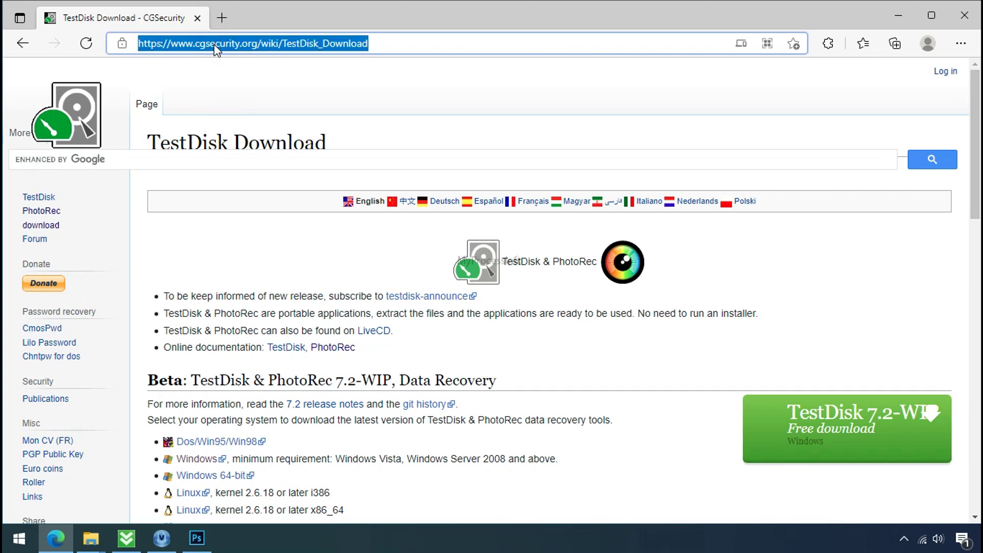
left_click(250, 95)
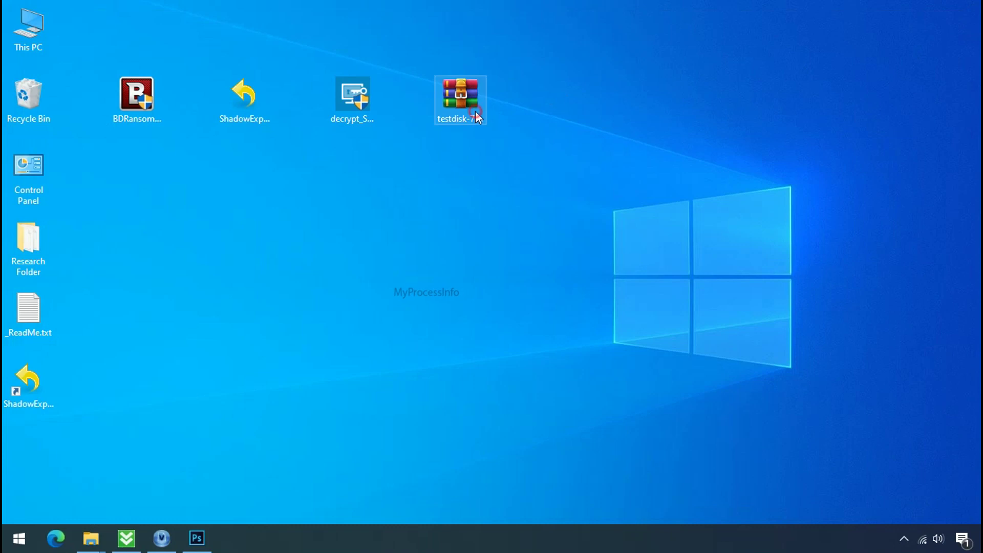
left_click(475, 112)
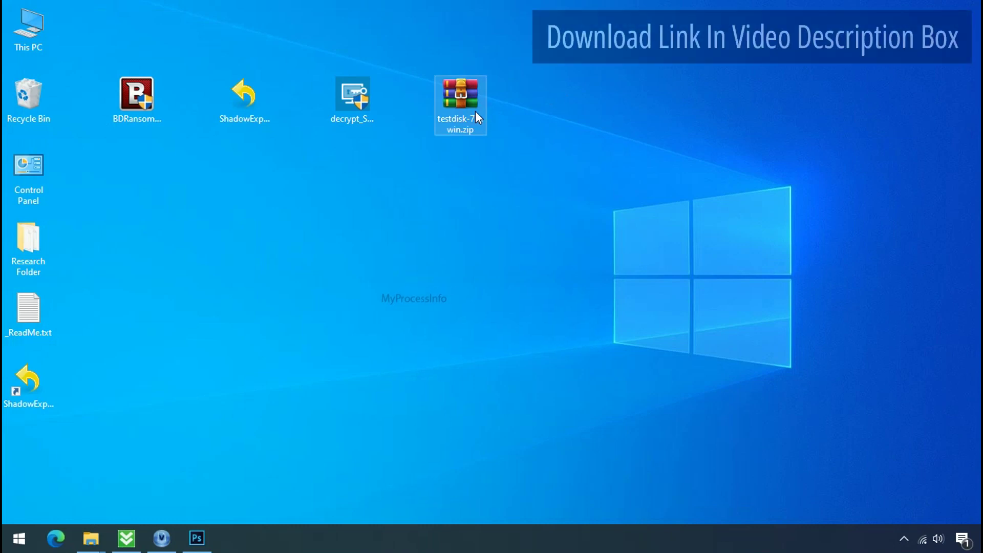
right_click(476, 115)
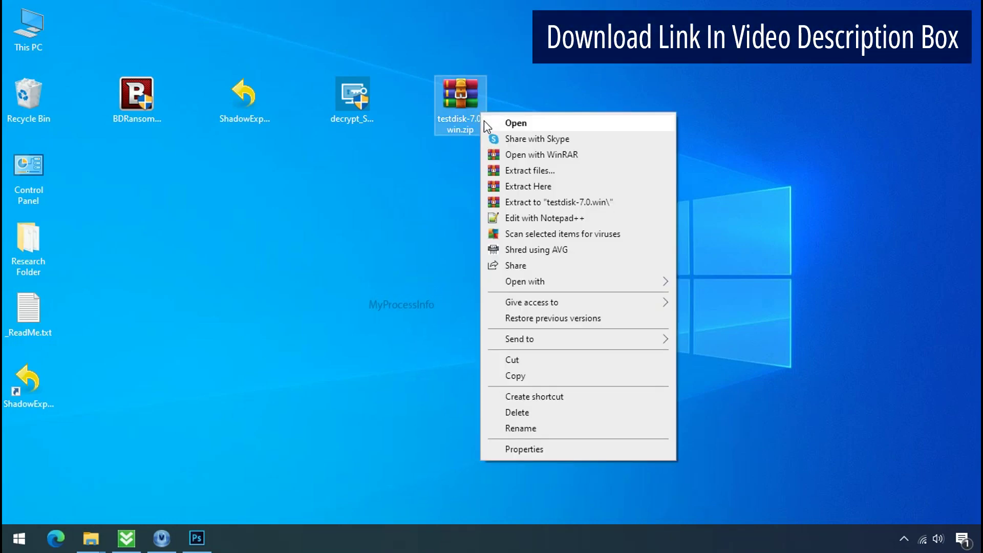
left_click(541, 204)
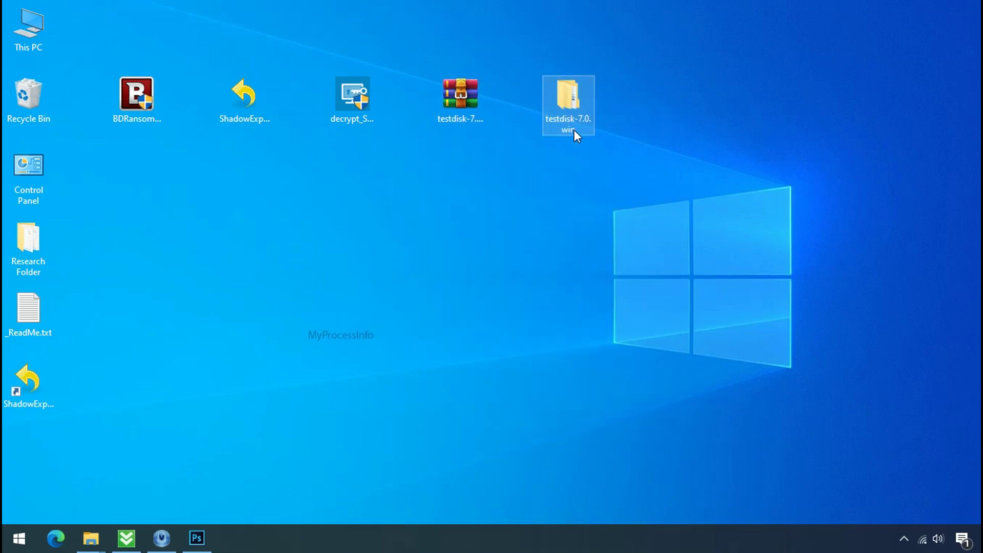
double_click(568, 102)
scroll(275, 338, "down", 4)
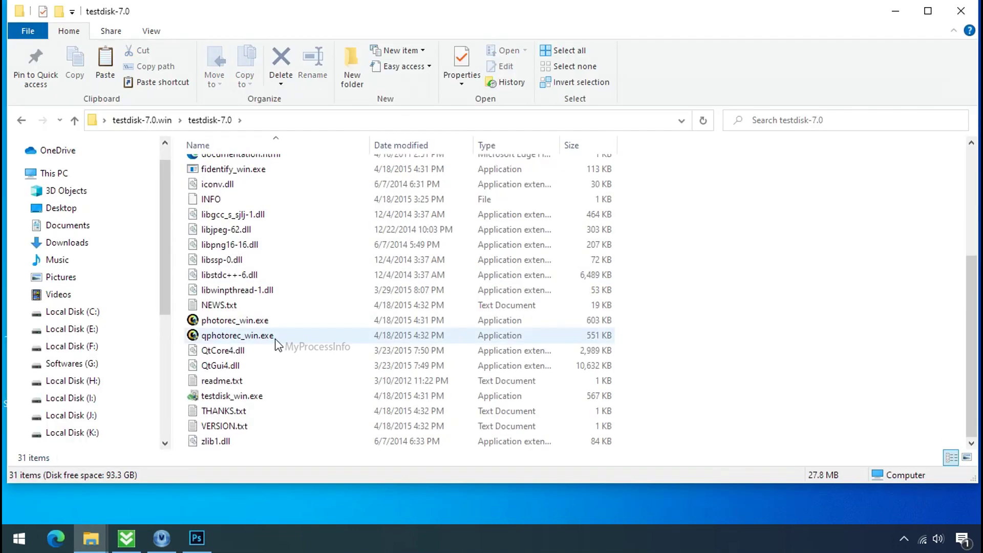
left_click(274, 337)
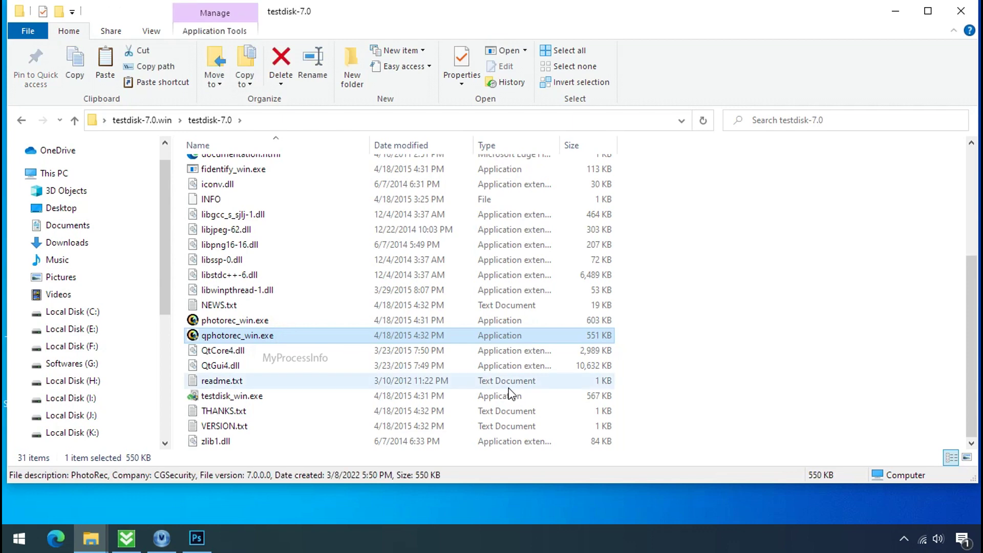
Launch QPhotoRec and choose Drive C: as the recovery source.
double_click(233, 337)
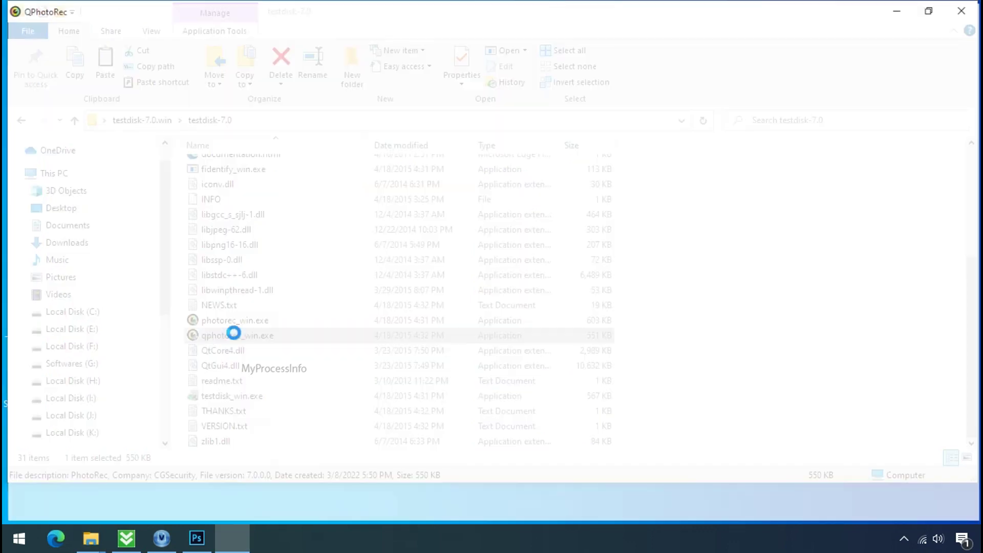
left_click(197, 123)
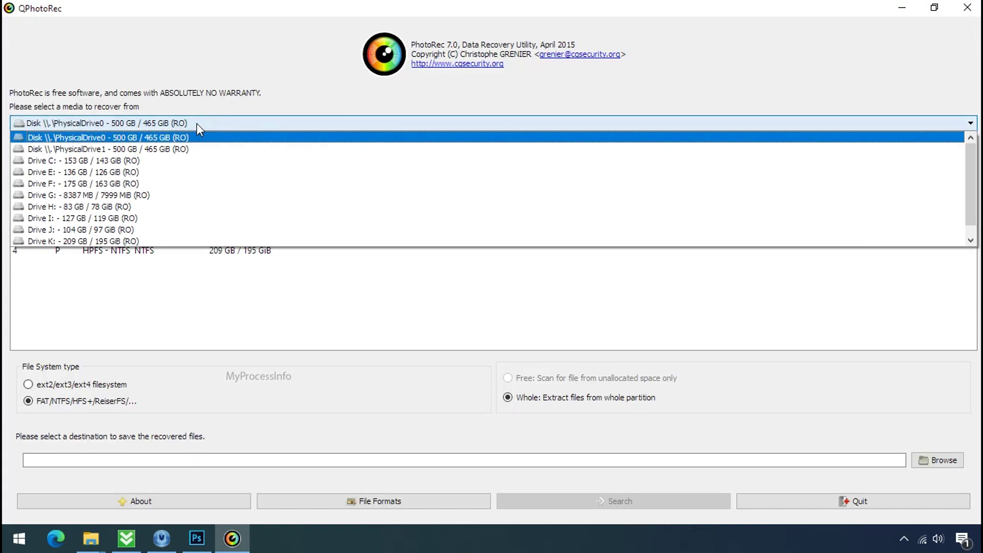
left_click(205, 160)
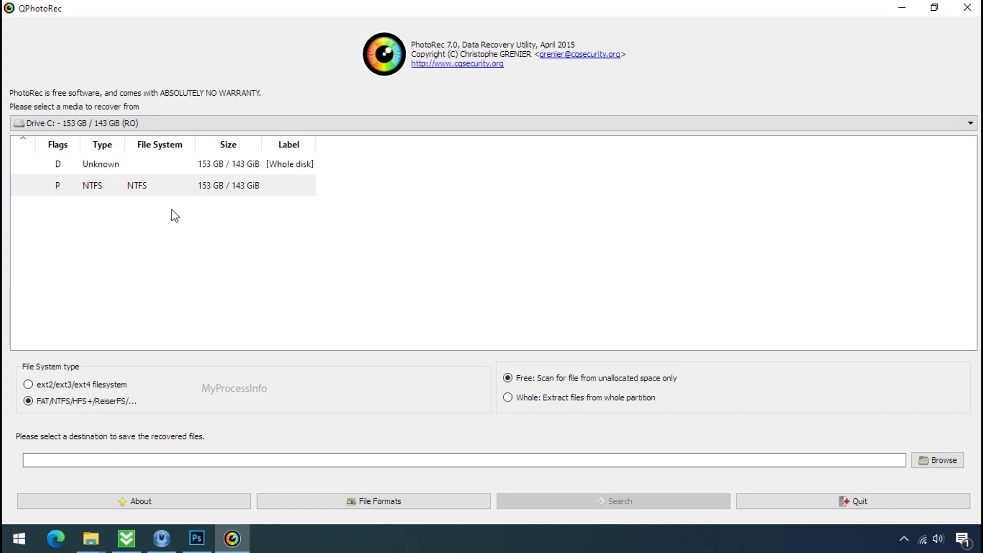
Reset the file formats list and tick only jpg and png.
left_click(363, 499)
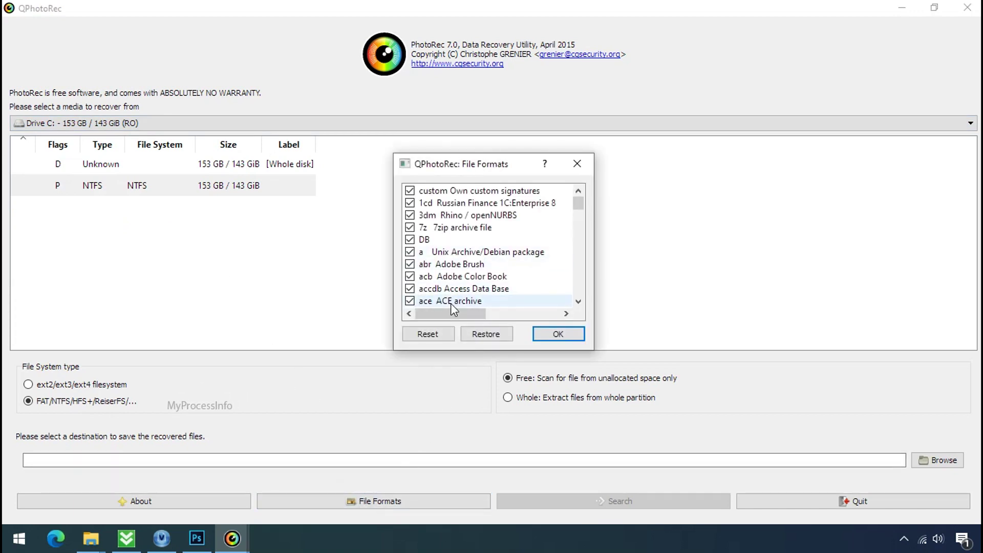
left_click(441, 335)
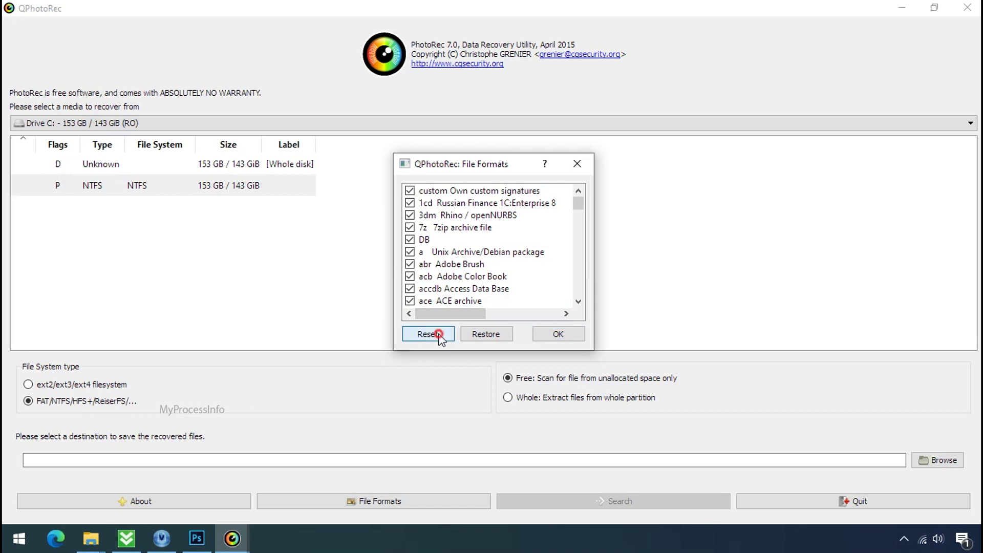
left_click(441, 274)
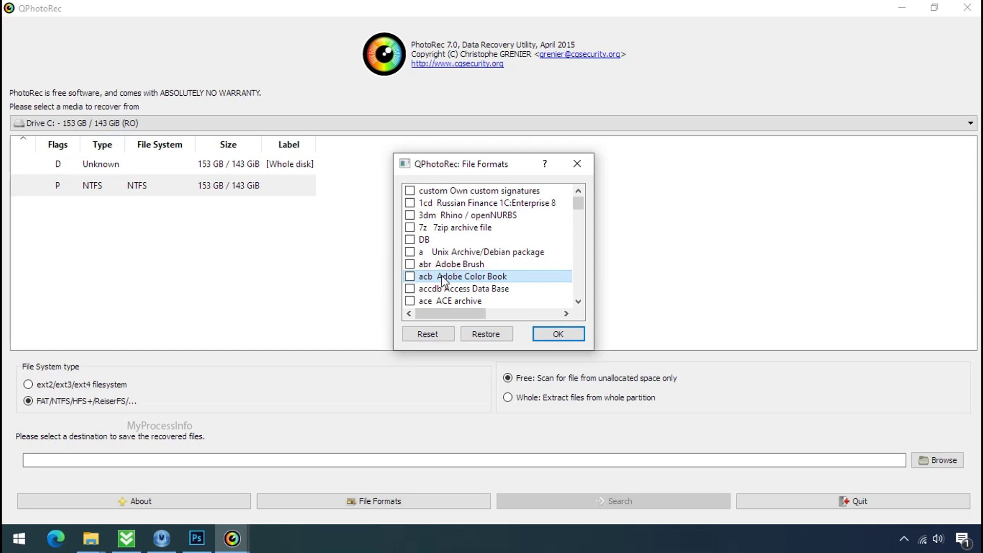
key("j")
scroll(443, 280, "down", 1)
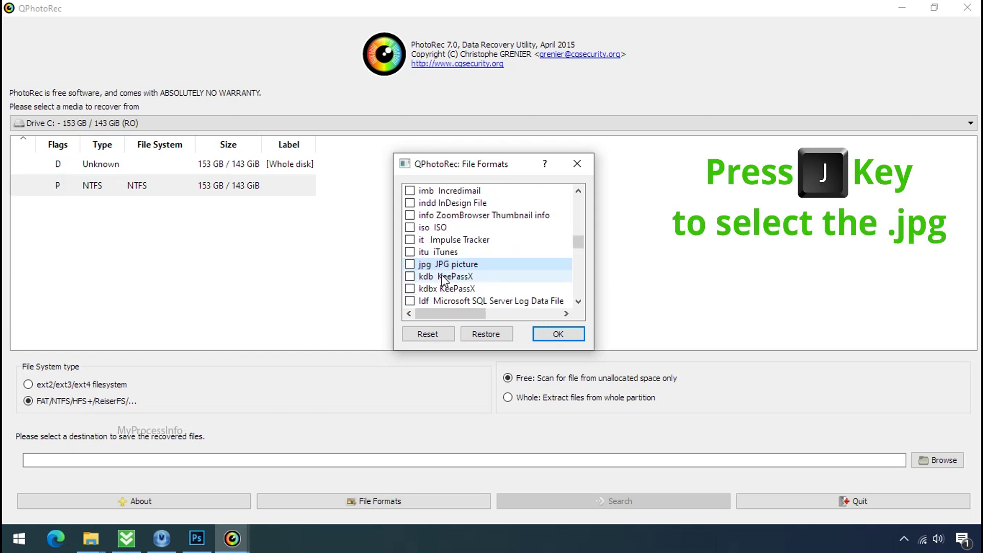
left_click(410, 264)
key("p")
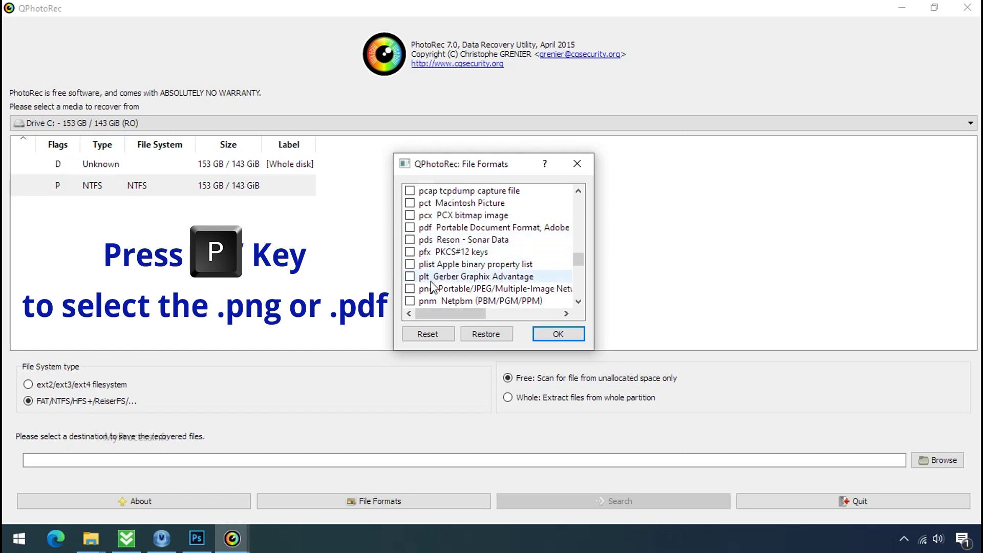
left_click(410, 289)
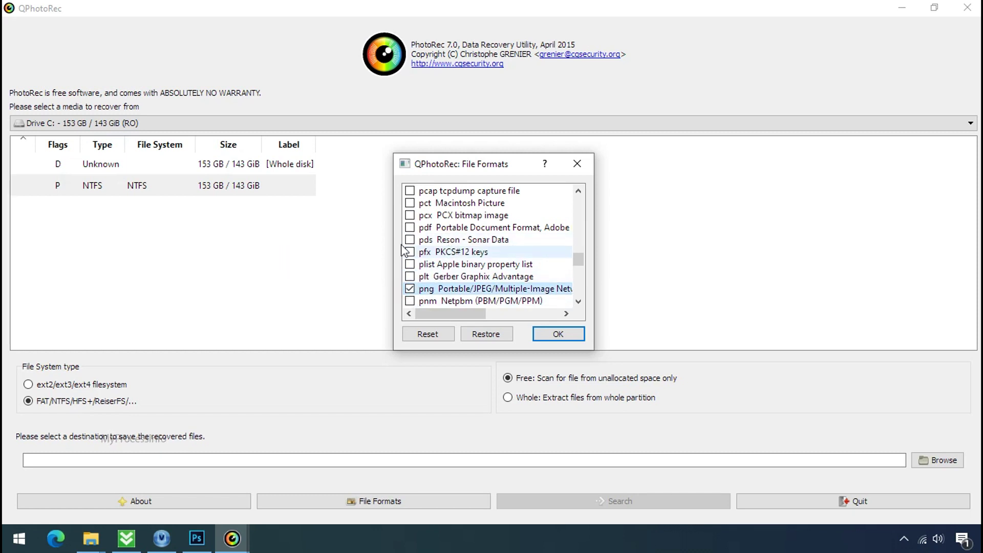
Confirm the formats, then create a Recovery folder on G: and select it as destination.
left_click(556, 335)
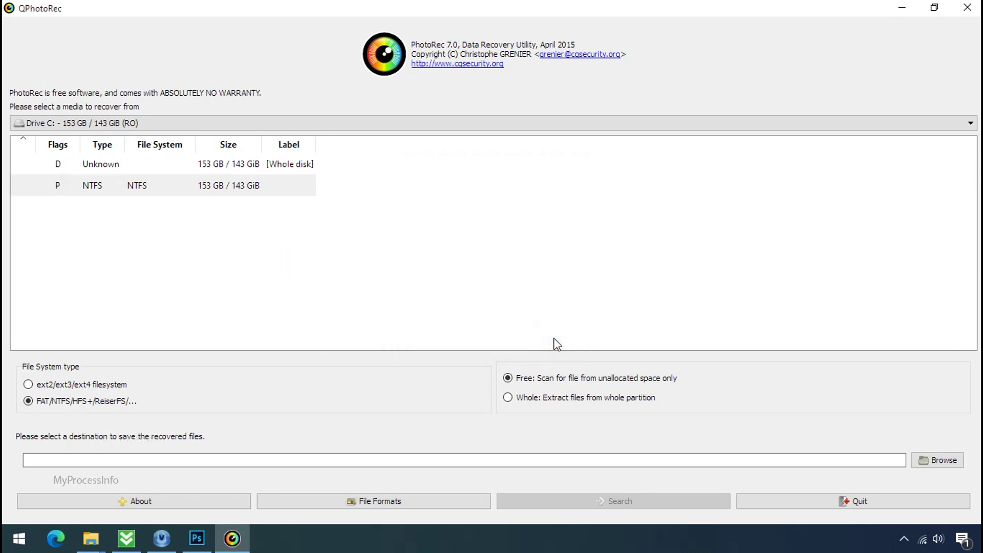
left_click(955, 460)
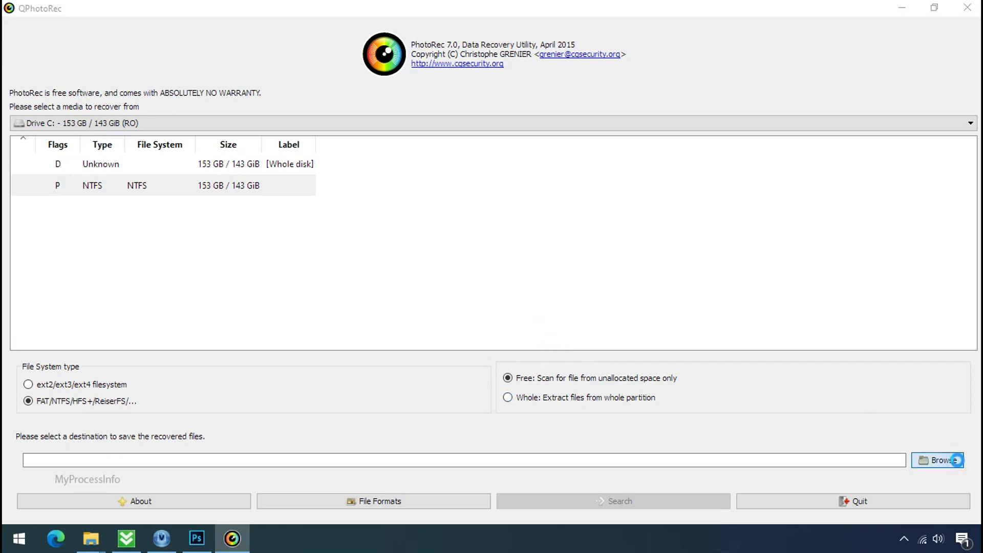
right_click(174, 182)
mouse_move(217, 223)
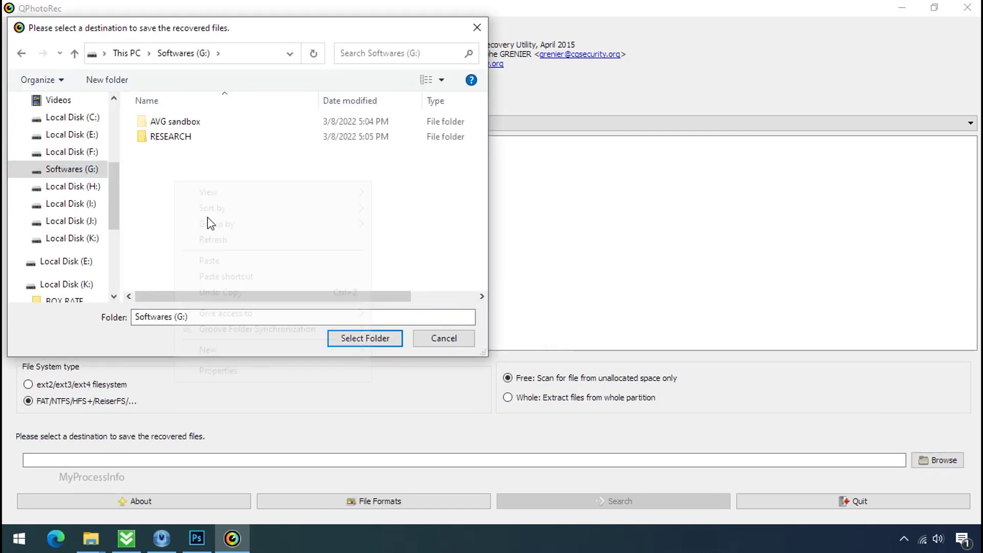
left_click(403, 350)
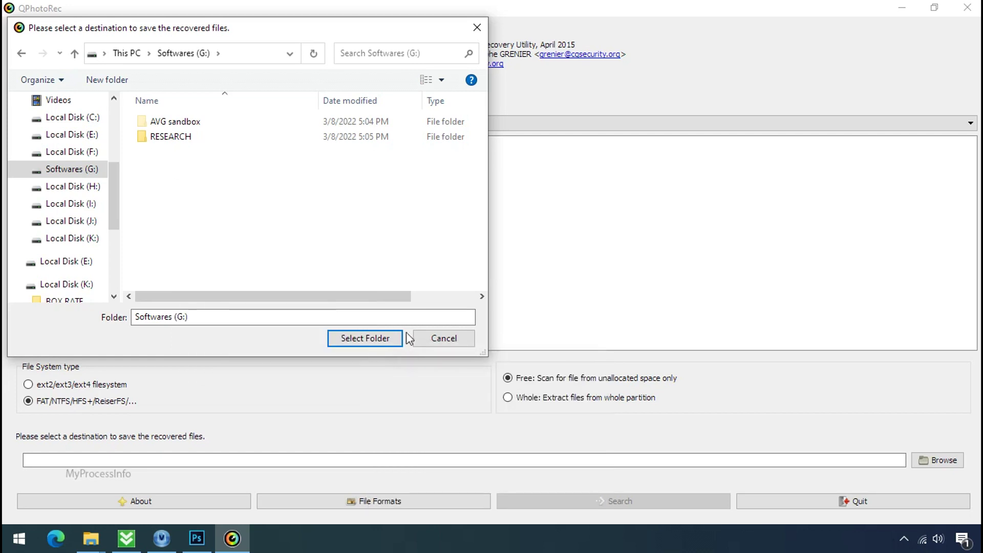
type("Recovery")
key("Return")
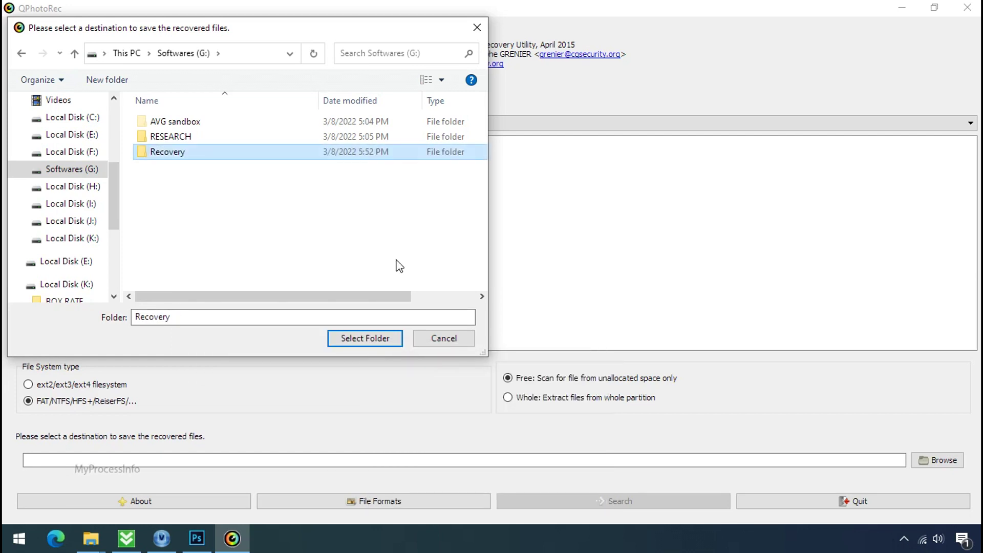
left_click(365, 344)
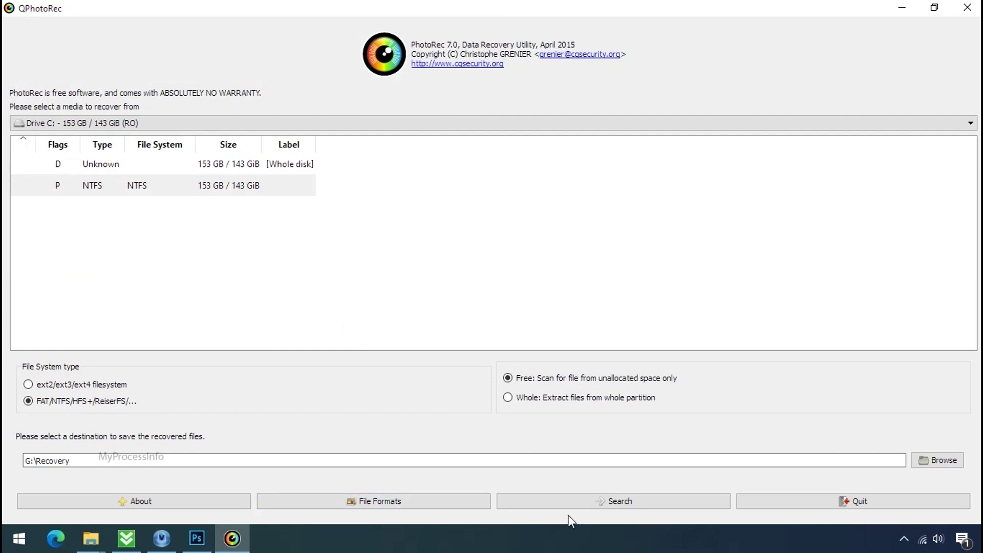
Start the Drive C: recovery scan, then restore down QPhotoRec and open File Explorer.
left_click(619, 501)
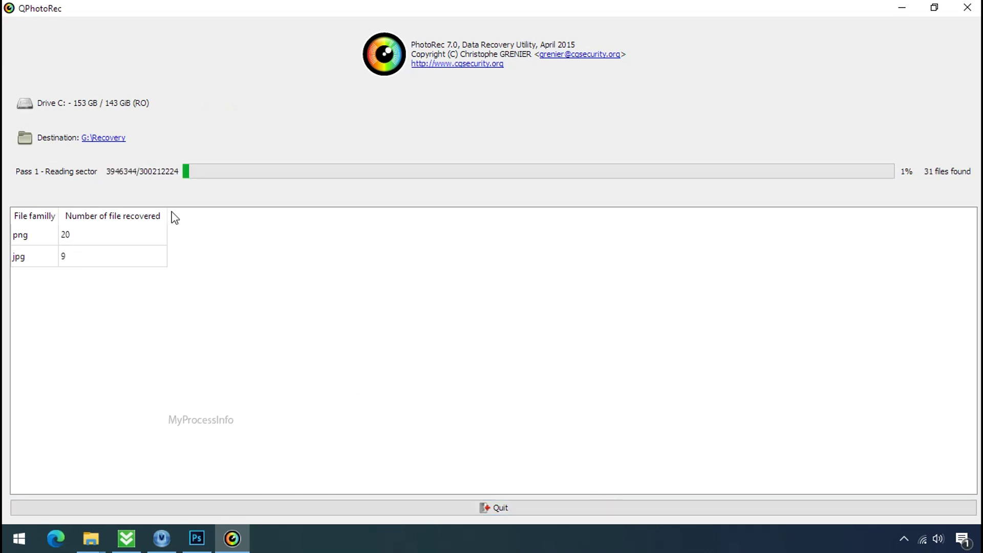
left_click(933, 7)
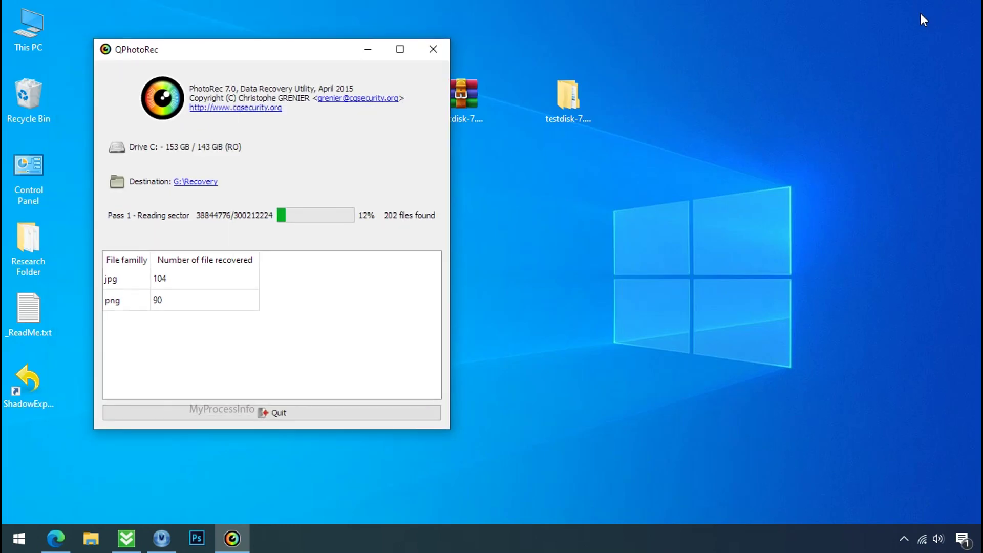
left_click(90, 538)
Open G:\Recovery\recup_dir.3 and scroll through its 278 recovered PNG, JPG and PDF files.
left_click(64, 340)
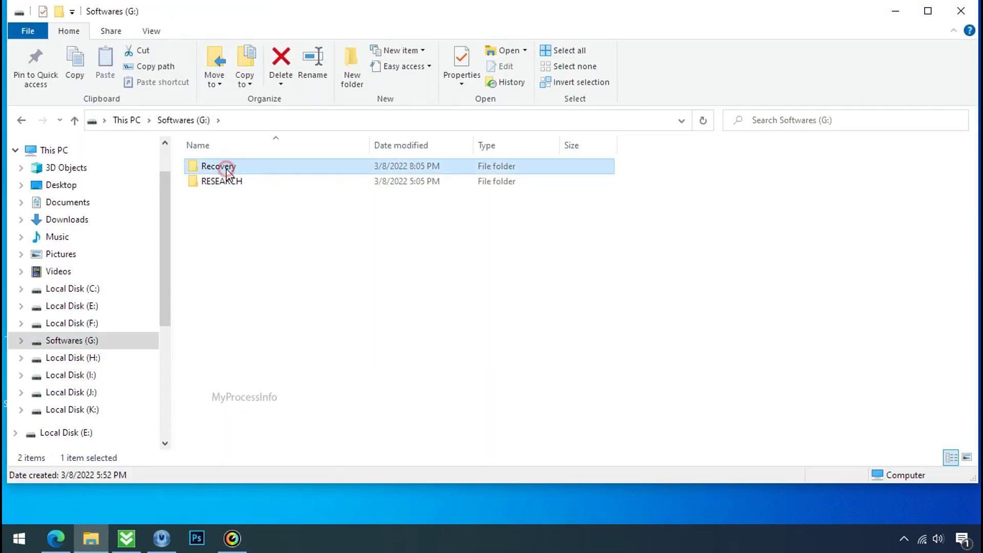
double_click(220, 166)
double_click(221, 196)
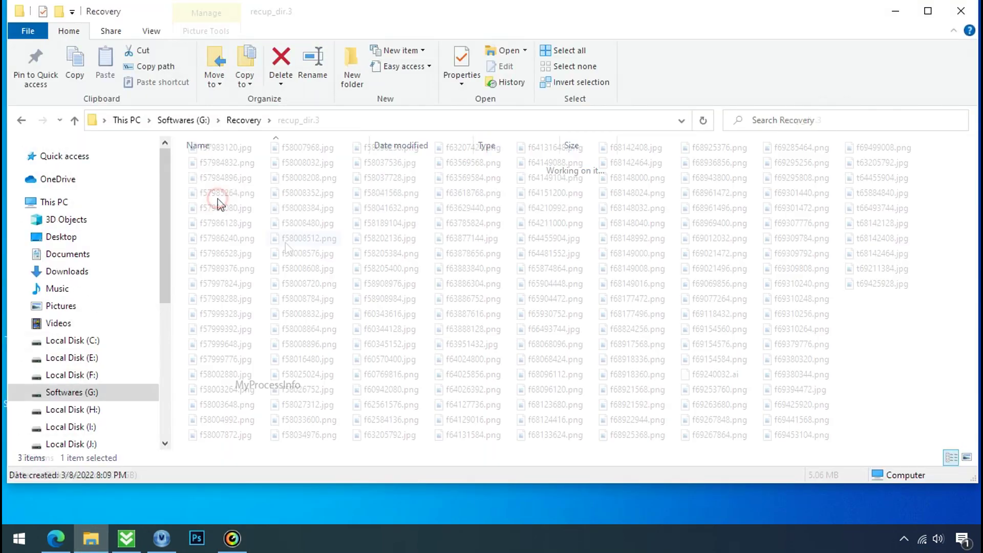
scroll(320, 241, "down", 3)
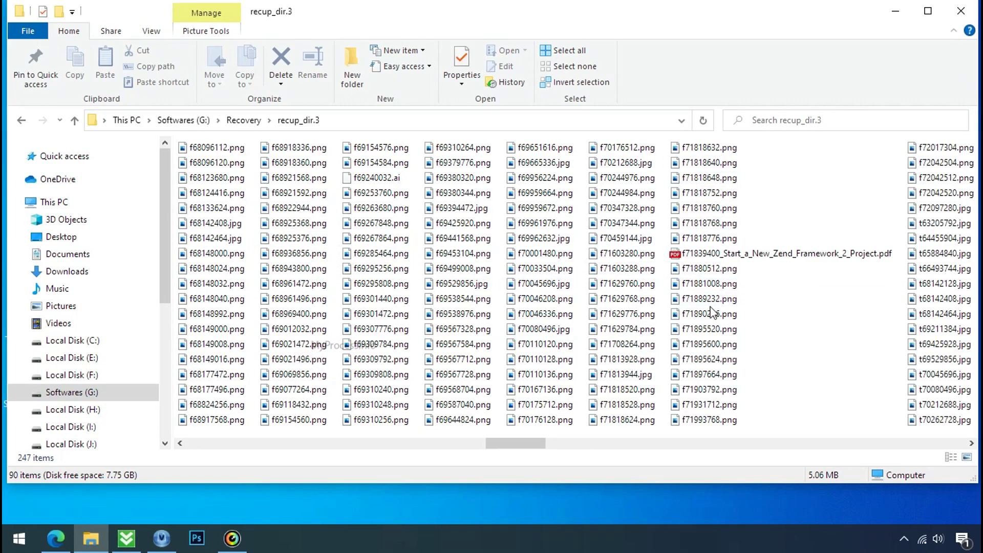
scroll(710, 313, "down", 2)
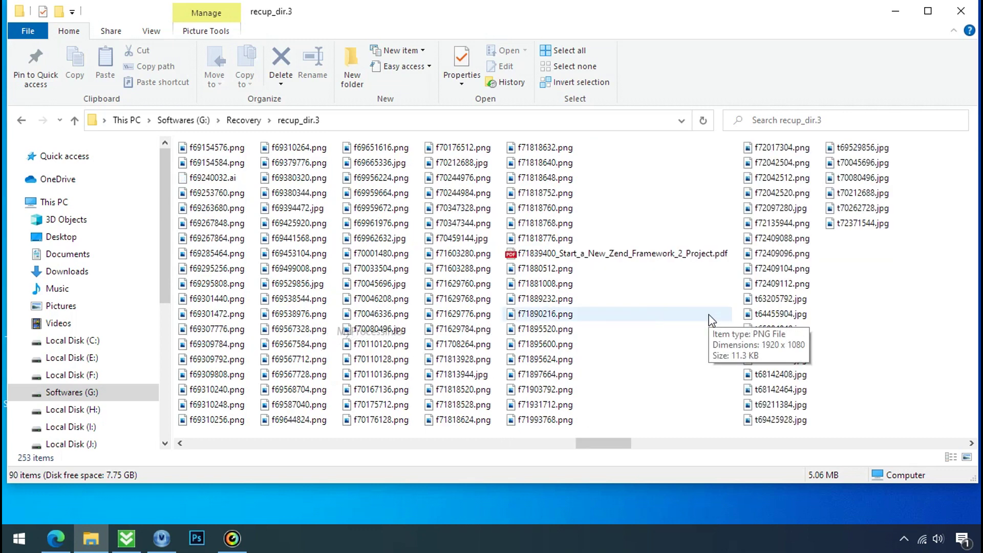
scroll(708, 314, "down", 2)
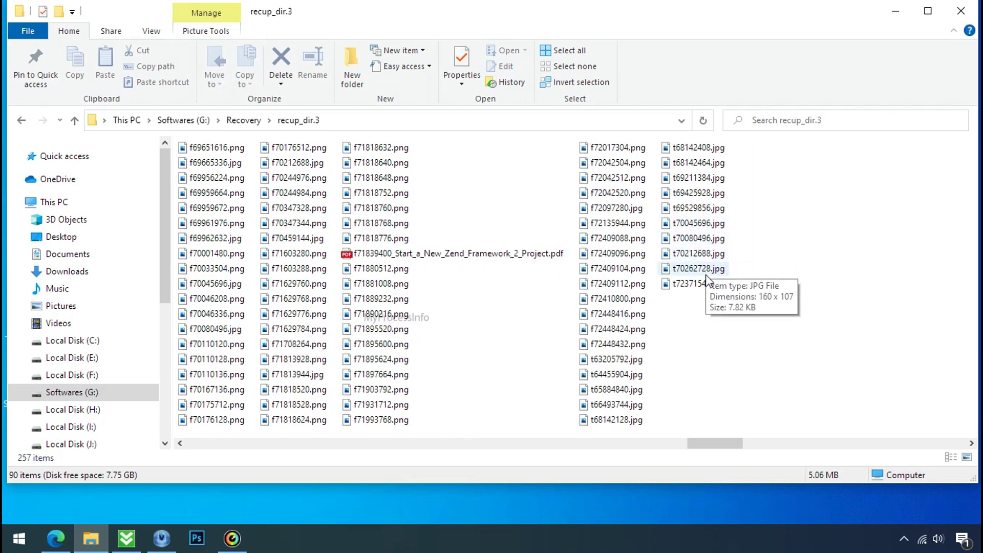
scroll(700, 333, "down", 2)
scroll(699, 335, "down", 1)
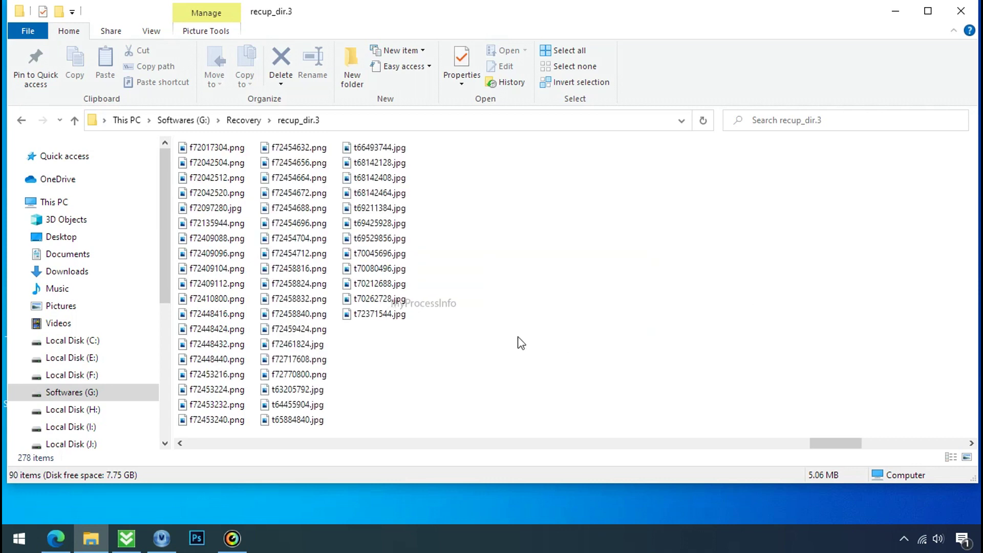